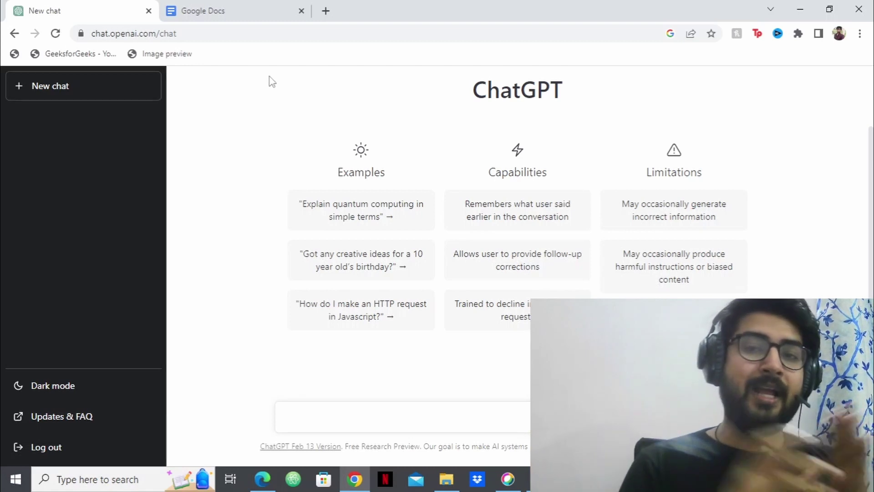
# Switch to Google Docs and start a numbered list in the blank document with the first item "List of DSA"
pyautogui.click(245, 7)
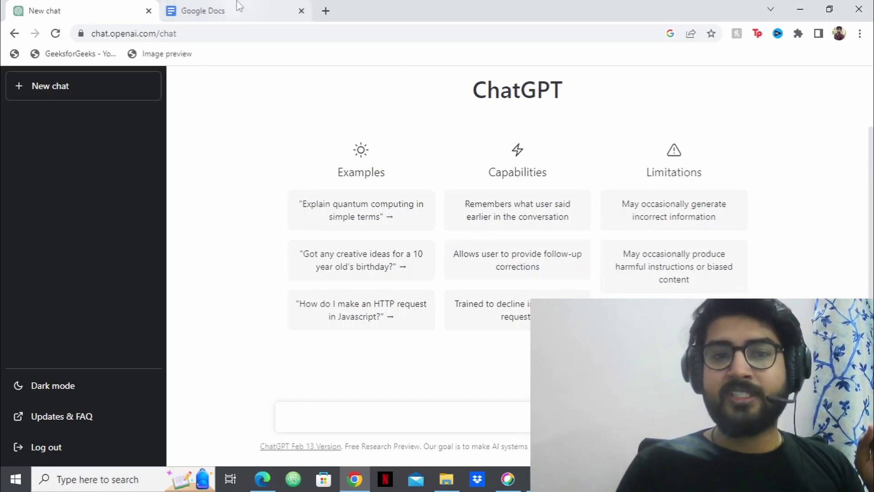
pyautogui.click(201, 214)
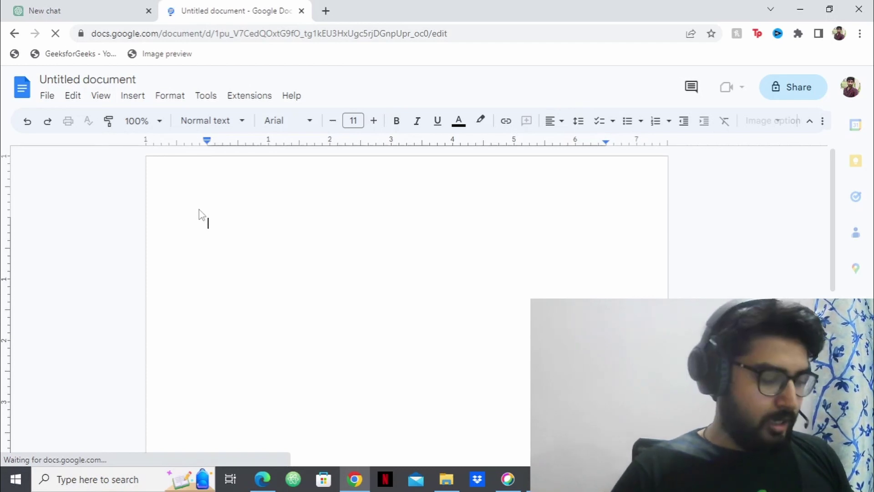
pyautogui.write('1) ')
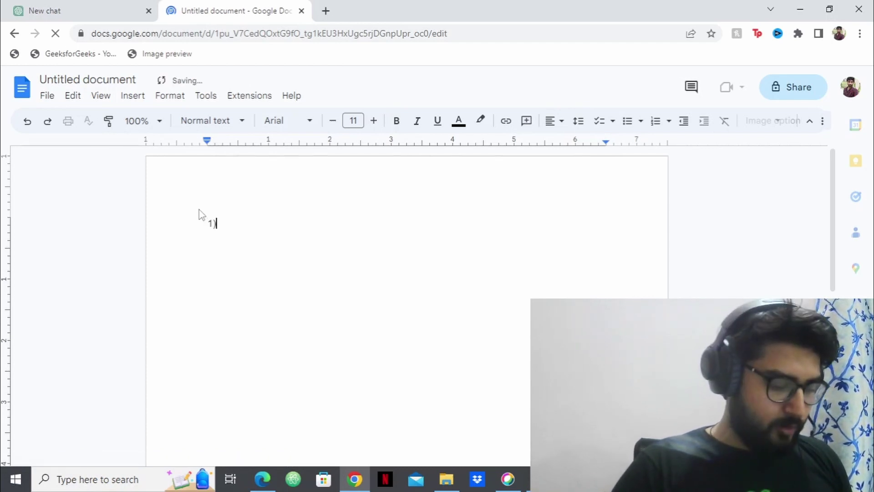
pyautogui.write('List ')
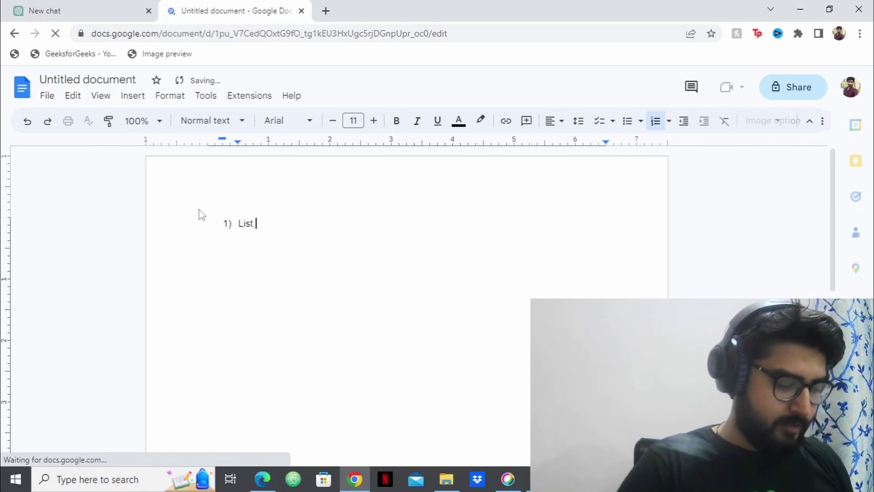
pyautogui.write('of DSA')
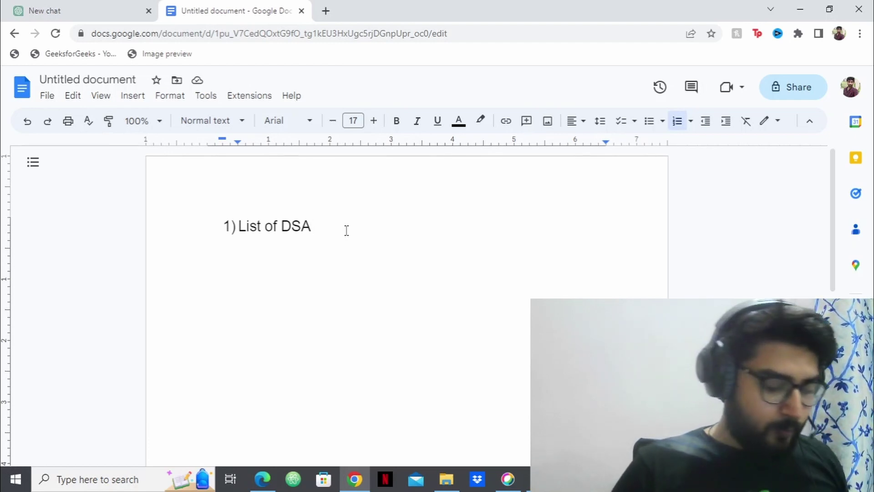
# Add the second list item "Theory + Code + Solve Problems"
pyautogui.press('Return')
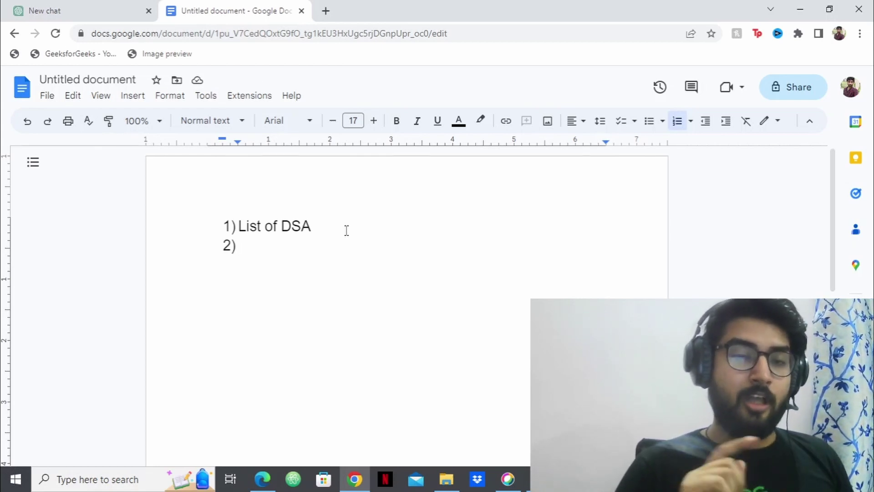
pyautogui.write('The')
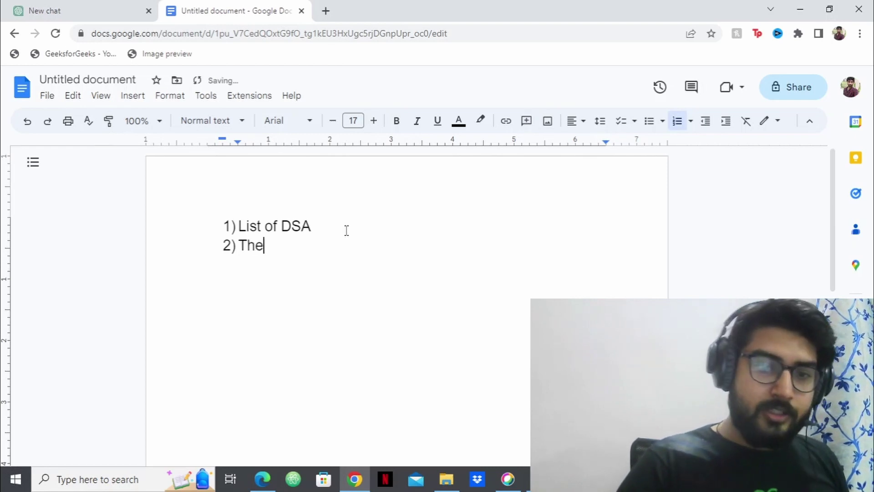
pyautogui.write('ory z')
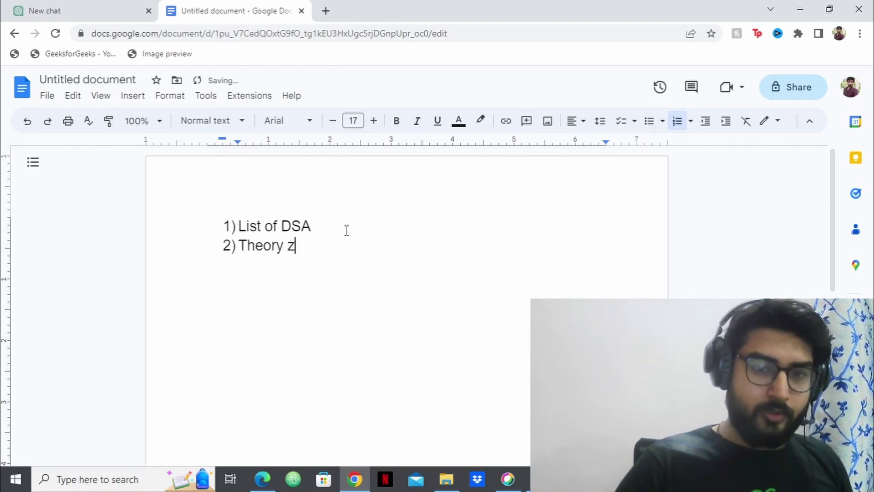
pyautogui.press('BackSpace')
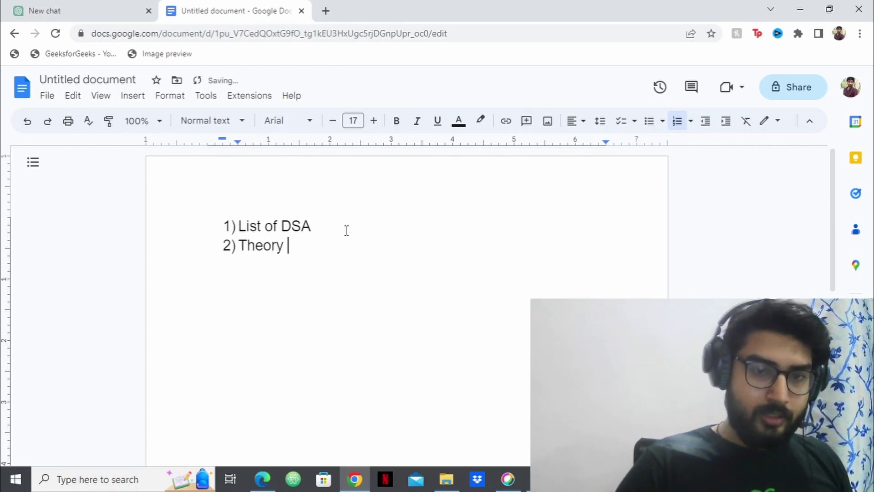
pyautogui.write('+ Code + Sol')
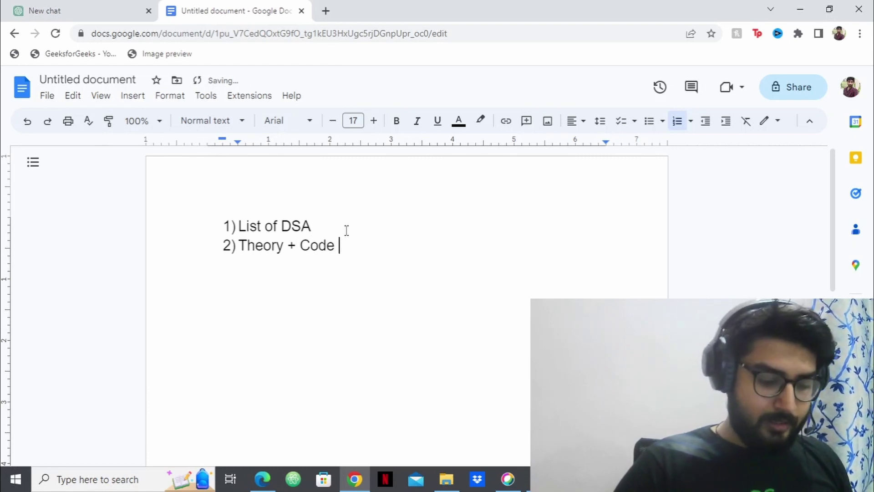
pyautogui.write('ve')
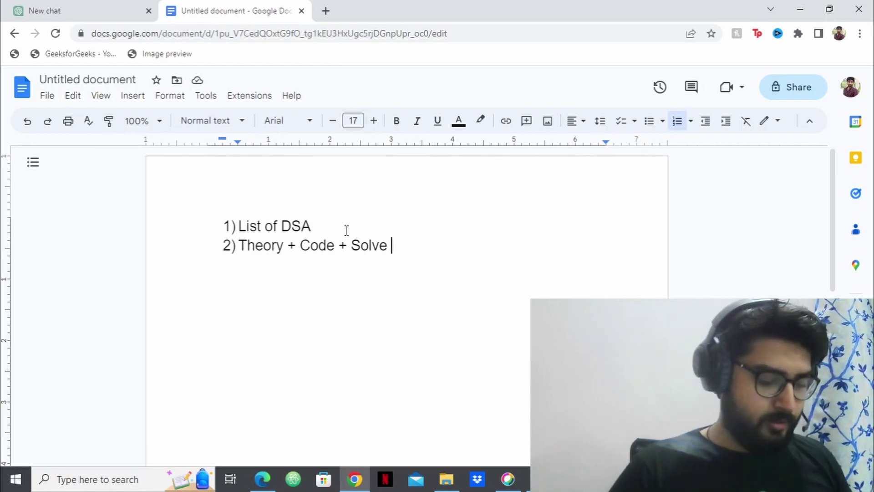
pyautogui.write('Problems')
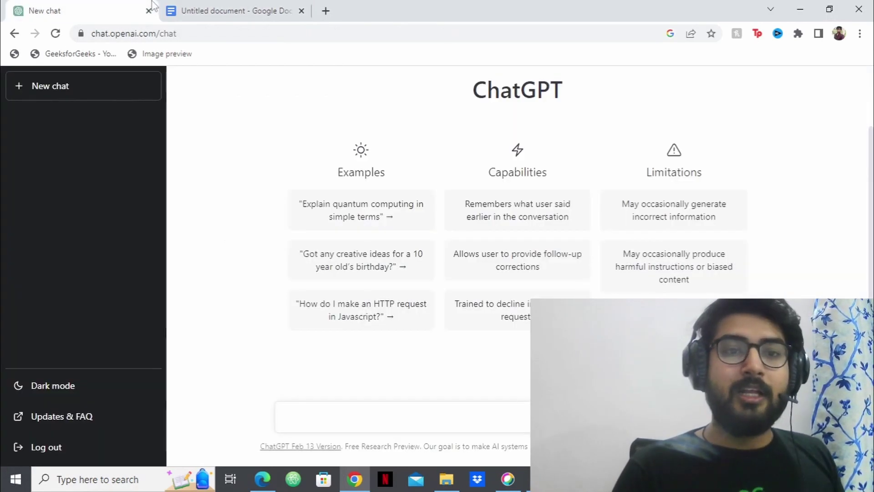
# Switch to ChatGPT and submit the prompt "Explain Array to me in simple terms"
pyautogui.click(131, 10)
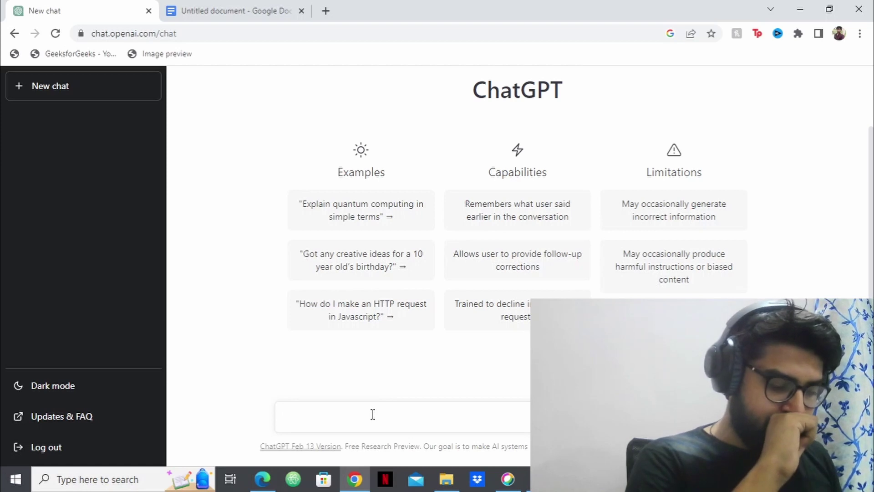
pyautogui.write('Expl')
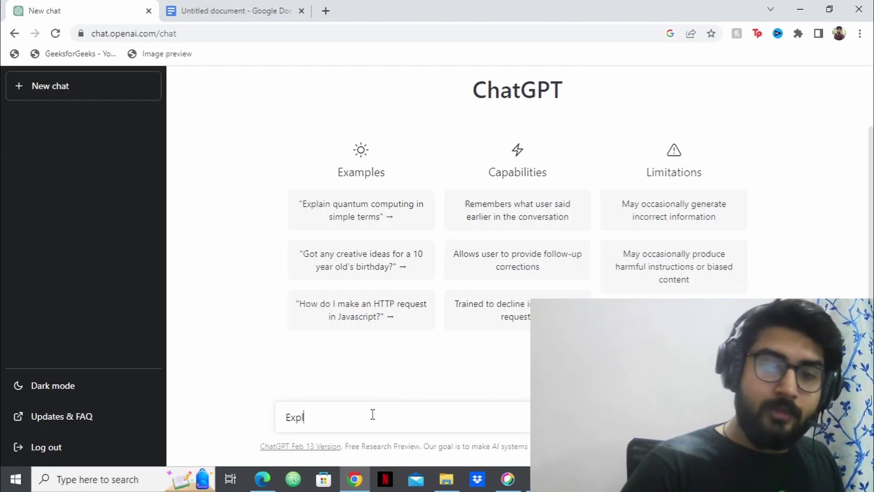
pyautogui.write('ain th')
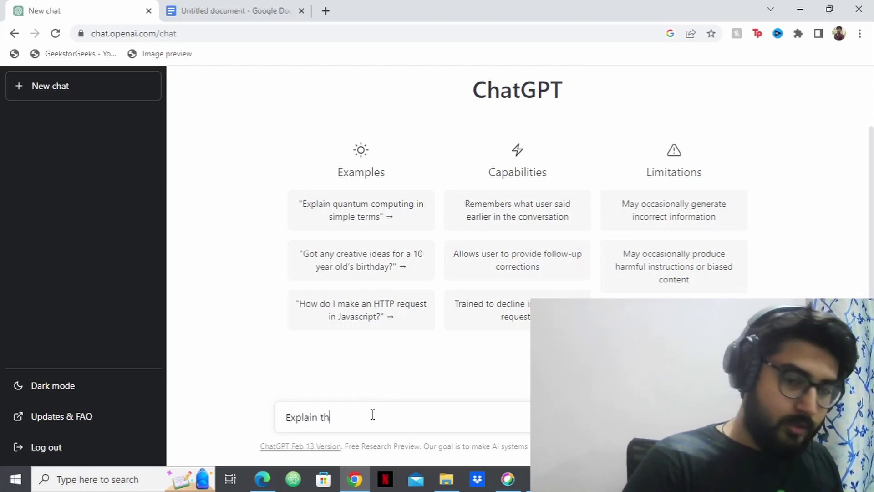
pyautogui.press('BackSpace')
pyautogui.press('BackSpace')
pyautogui.write('Arra')
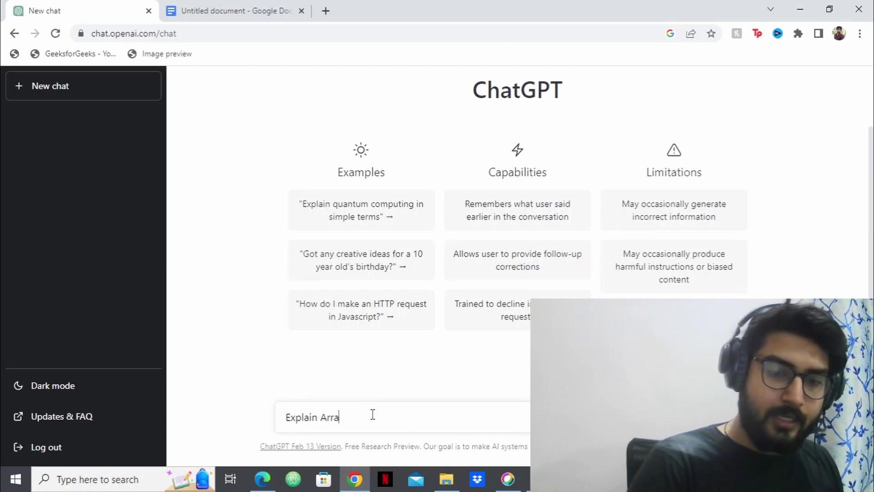
pyautogui.write('y to me')
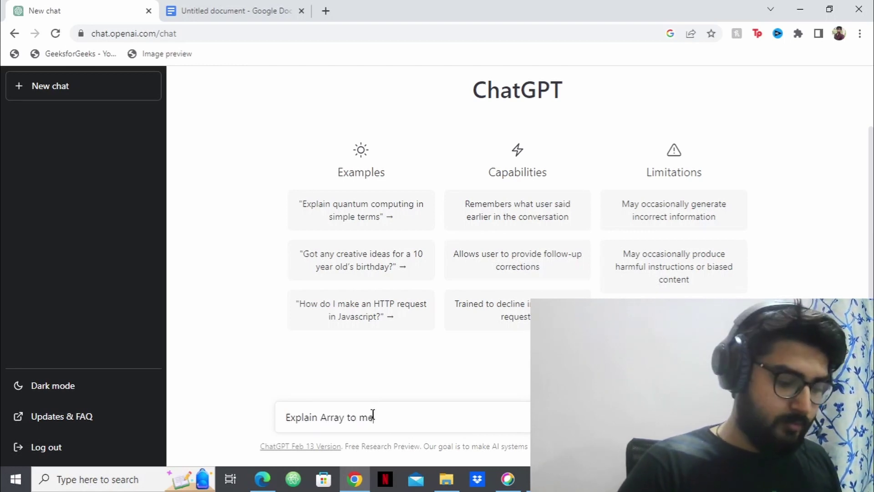
pyautogui.write(' in simple ')
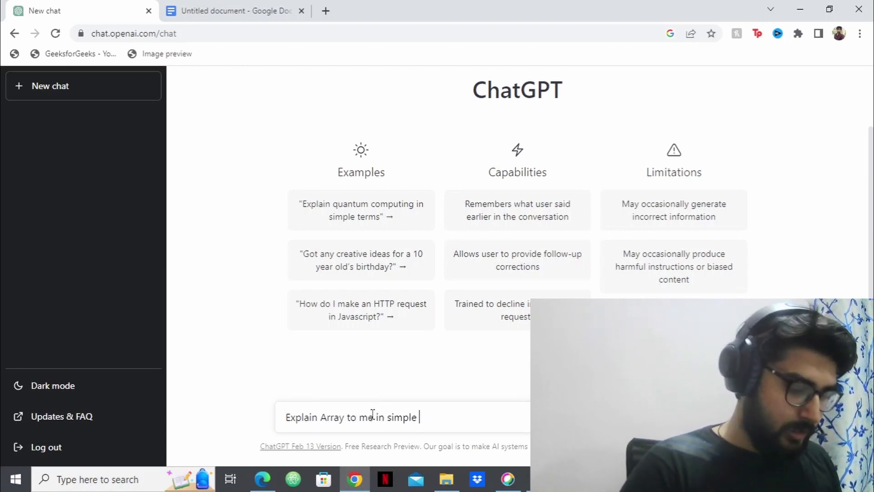
pyautogui.write('terms')
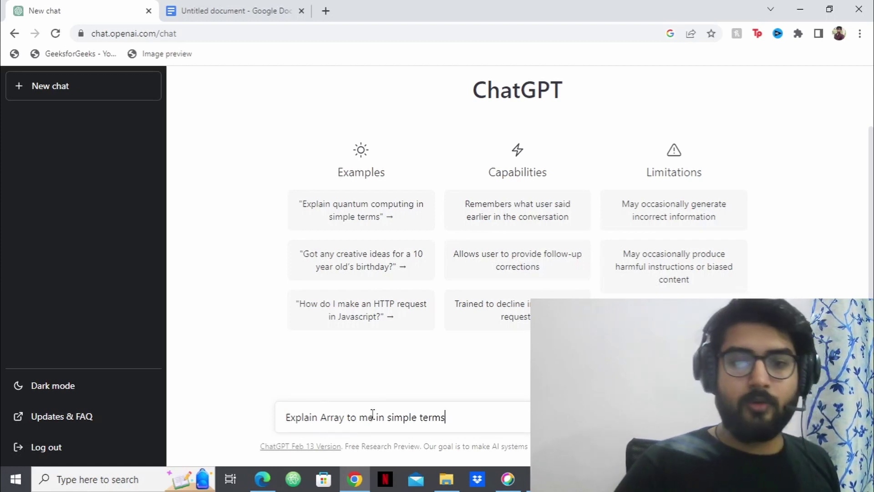
pyautogui.press('Return')
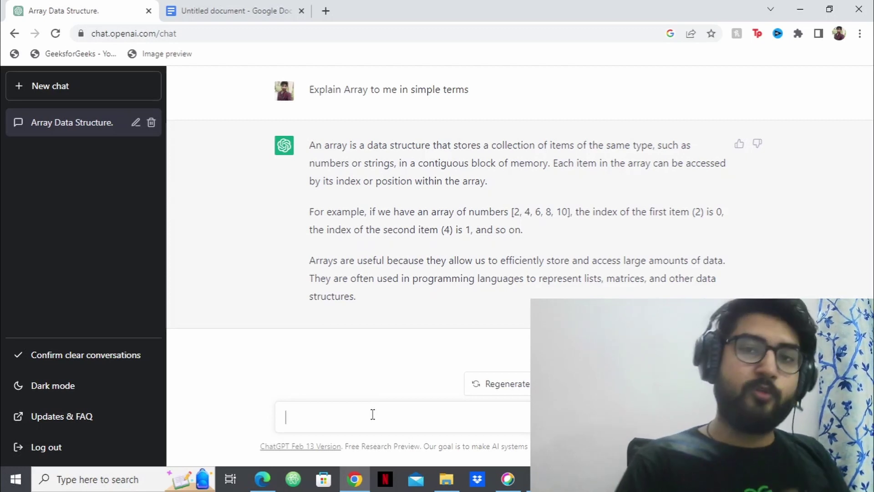
# Review the array explanation and submit the follow-up prompt "Explain the working of arrays in C++ in details."
pyautogui.click(372, 414)
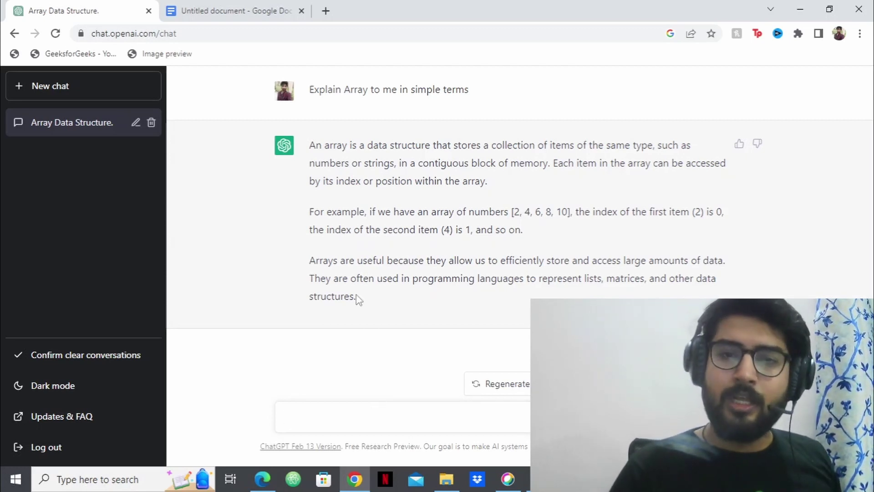
pyautogui.moveTo(309, 142); pyautogui.dragTo(394, 276)
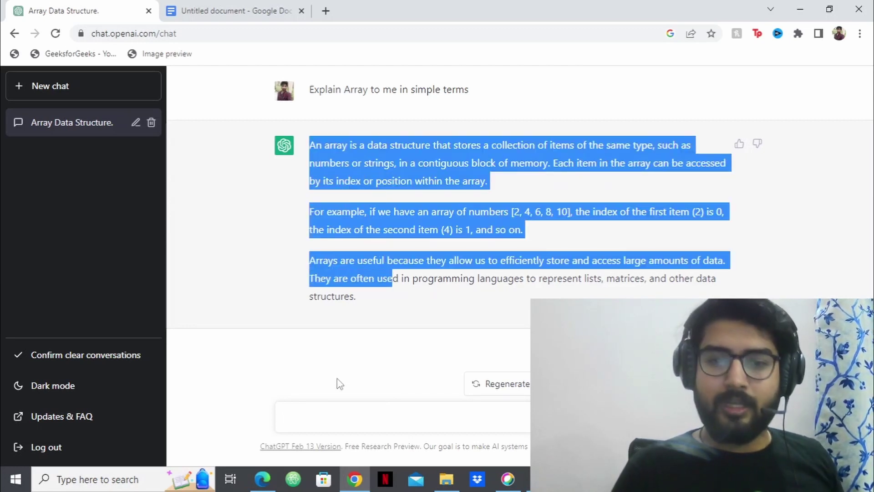
pyautogui.click(323, 419)
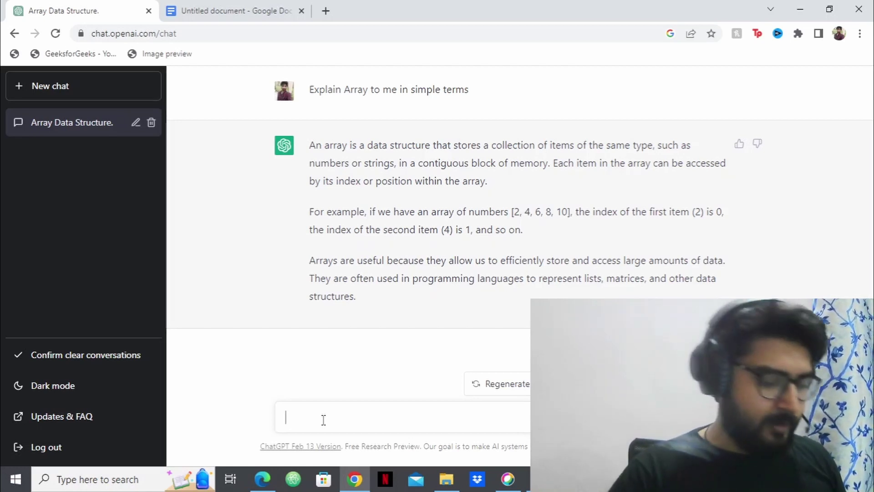
pyautogui.write('Explain ')
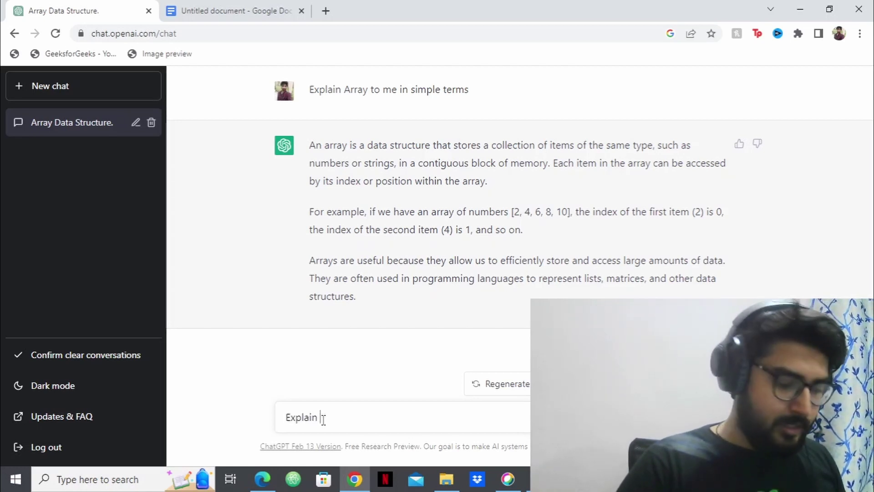
pyautogui.write('the work')
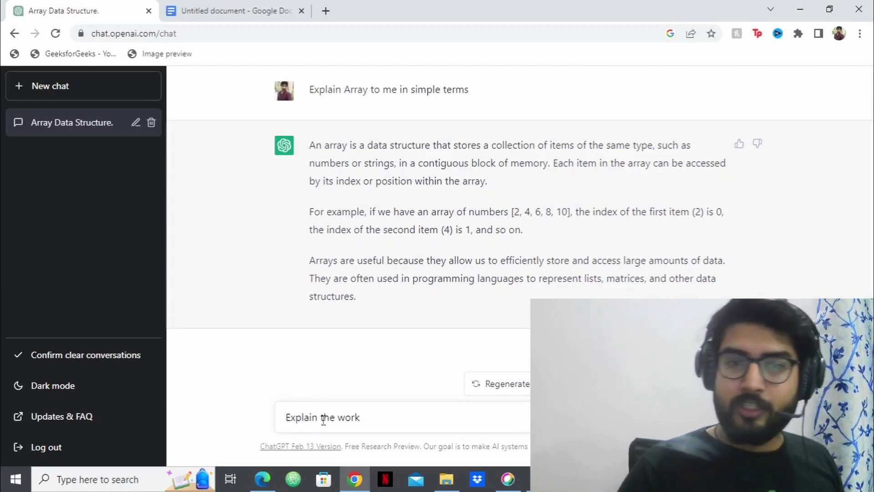
pyautogui.moveTo(309, 145); pyautogui.dragTo(367, 297)
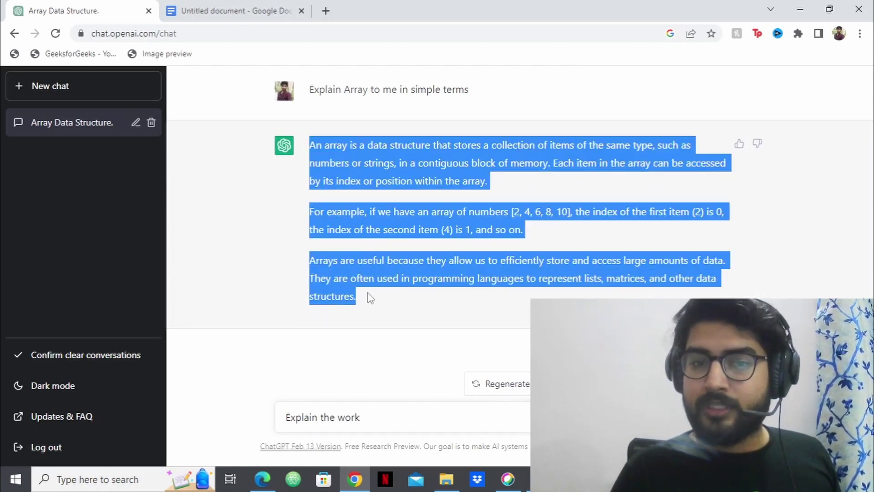
pyautogui.click(373, 230)
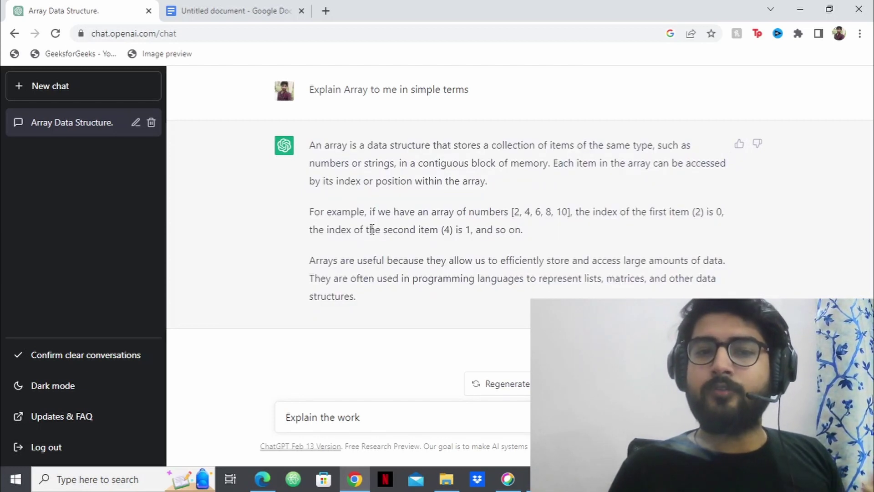
pyautogui.moveTo(312, 145)
pyautogui.mouseDown()
pyautogui.moveTo(312, 164)
pyautogui.moveTo(398, 262)
pyautogui.moveTo(394, 306)
pyautogui.moveTo(322, 122)
pyautogui.moveTo(321, 142)
pyautogui.mouseUp()
pyautogui.click(393, 413)
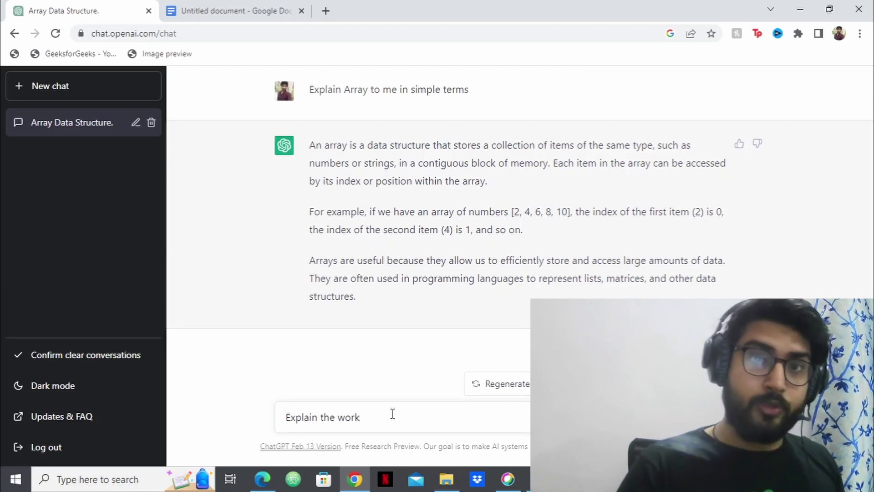
pyautogui.write('ing ')
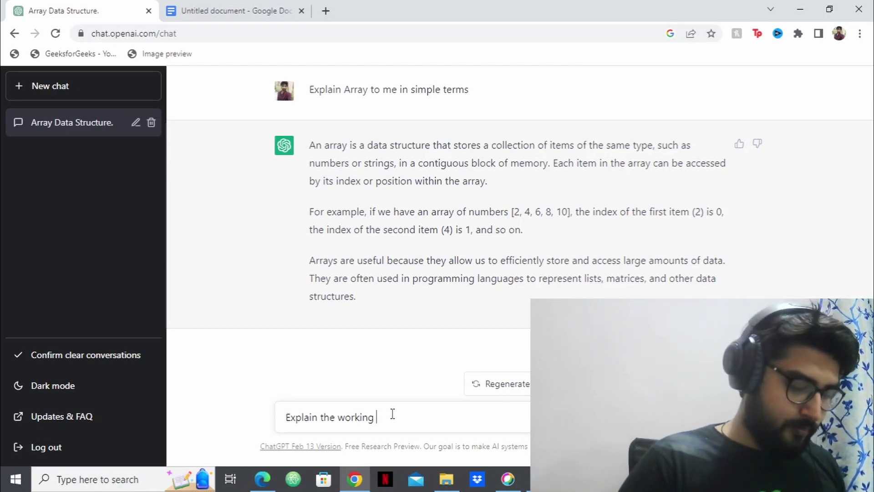
pyautogui.write('of arrays in')
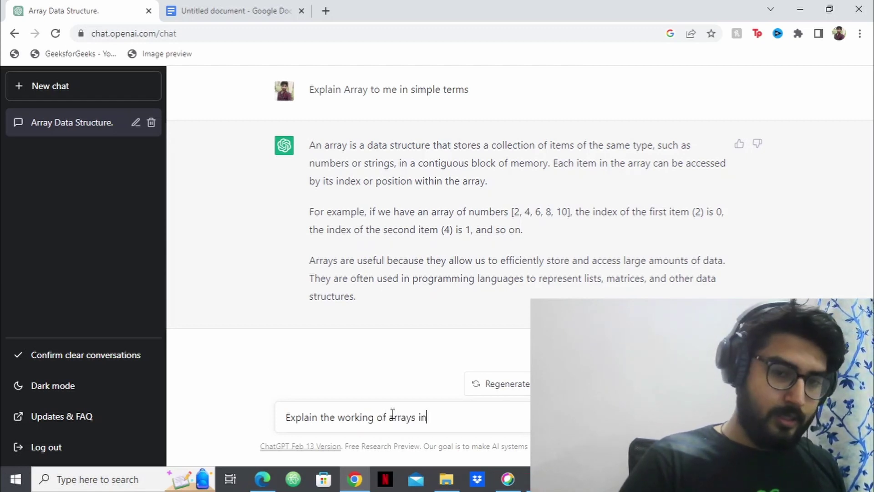
pyautogui.write(' C++ in')
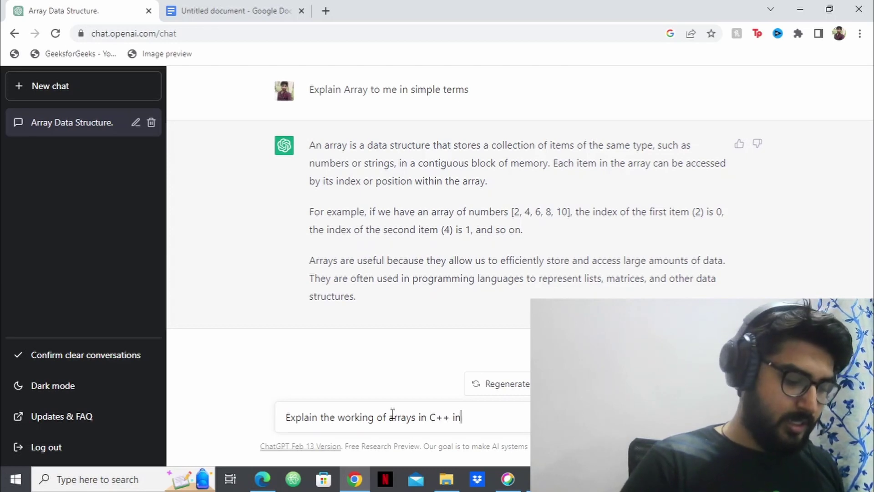
pyautogui.write(' details.')
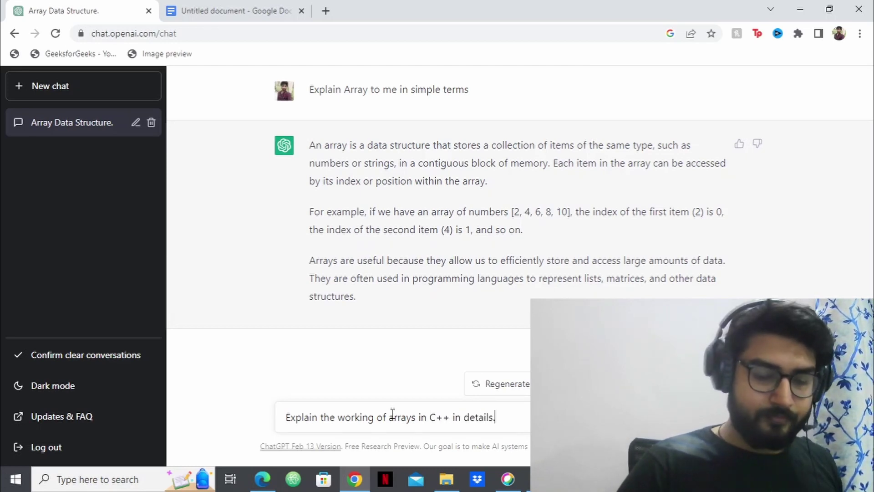
pyautogui.press('Return')
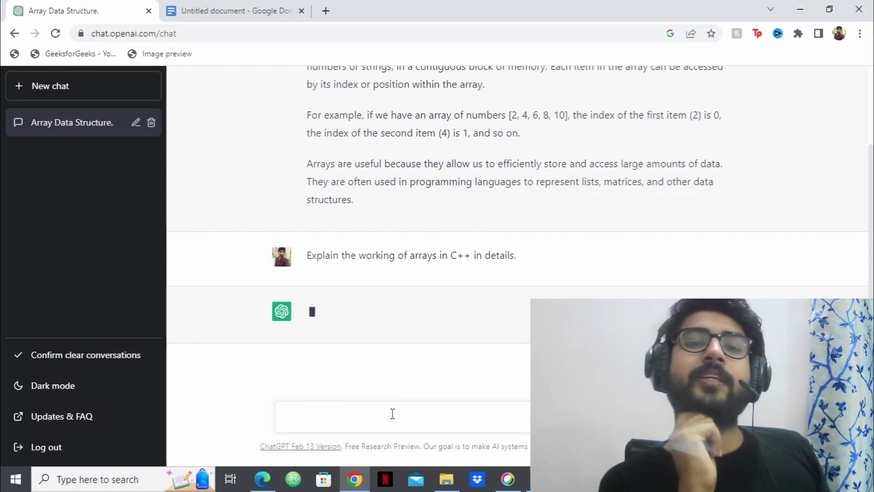
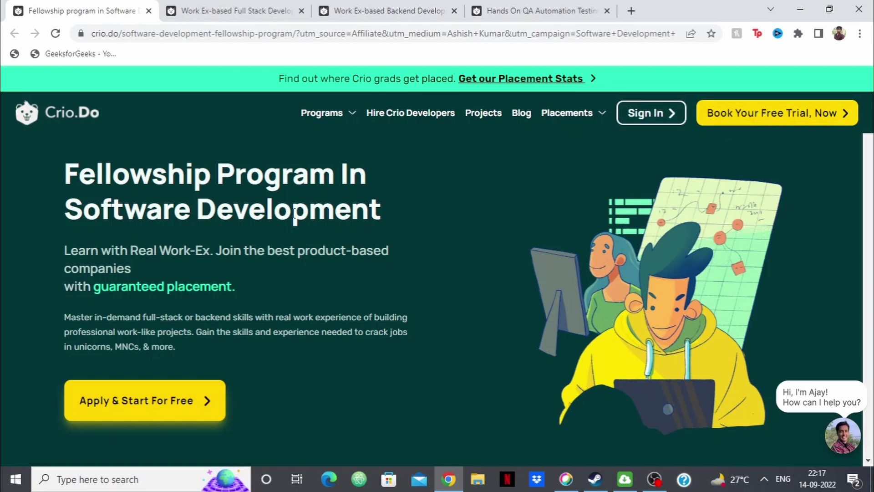
# Switch to the Crio.Do site and examine the software development fellowship's placement guarantee, duration and learning approach
pyautogui.scroll(-5, 289, 215)
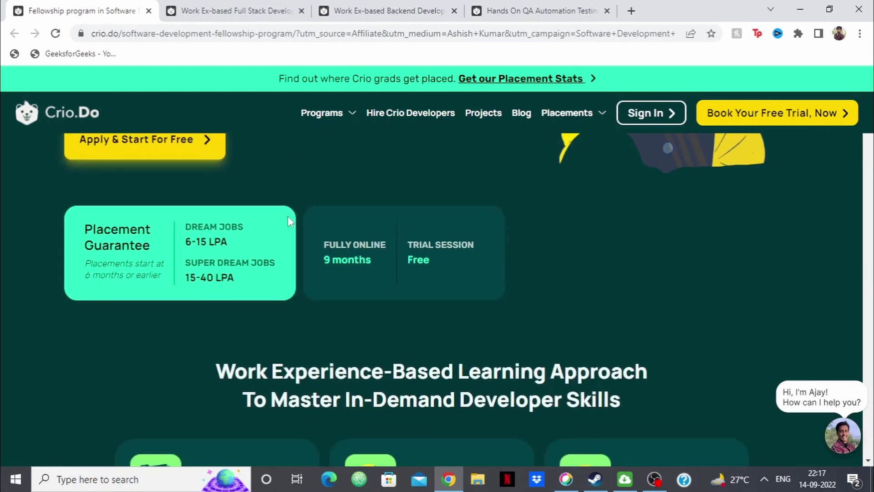
pyautogui.scroll(-4, 376, 254)
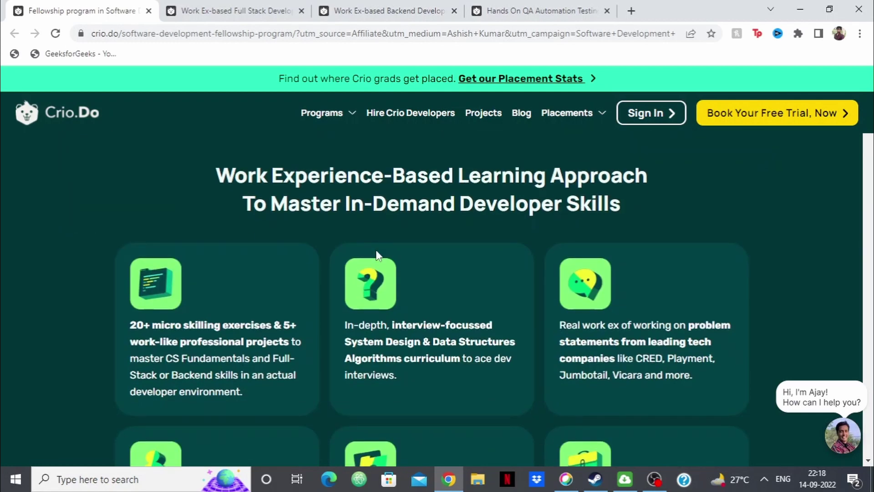
pyautogui.scroll(4, 272, 335)
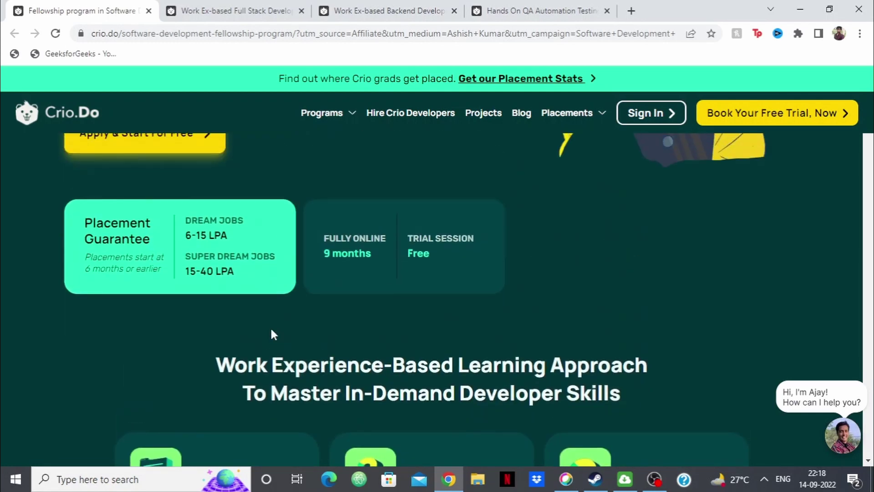
pyautogui.scroll(-4, 271, 334)
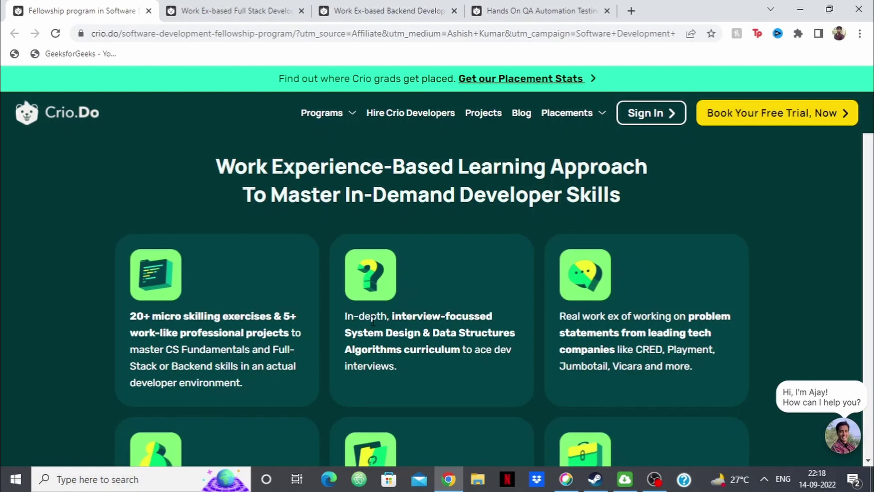
pyautogui.scroll(5, 372, 321)
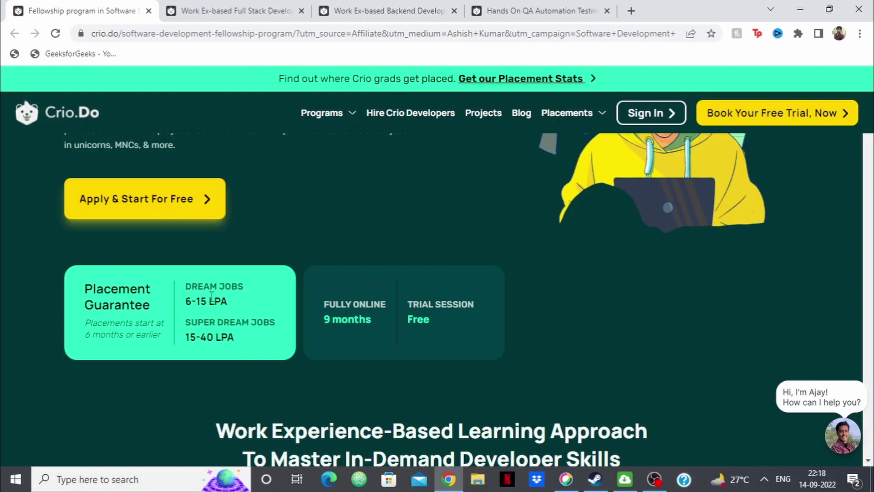
# Look through Crio.Do's Full Stack and Backend Development program pages and return to the fellowship program page
pyautogui.click(237, 5)
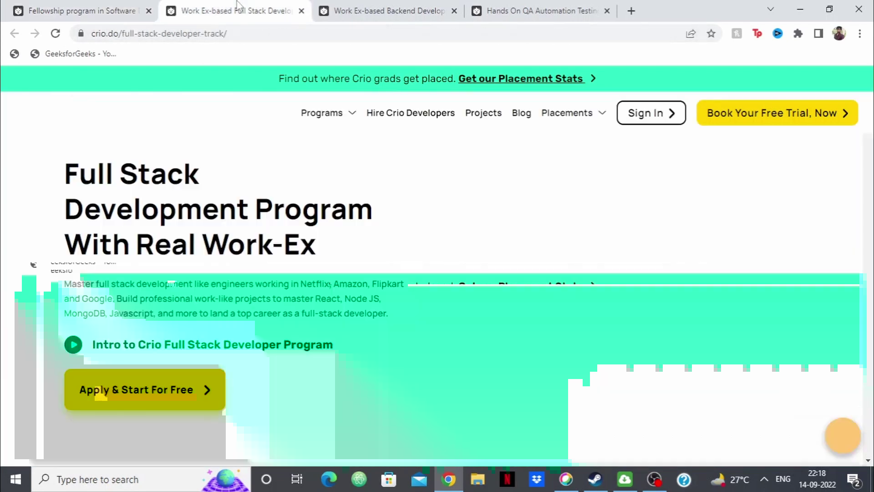
pyautogui.click(351, 9)
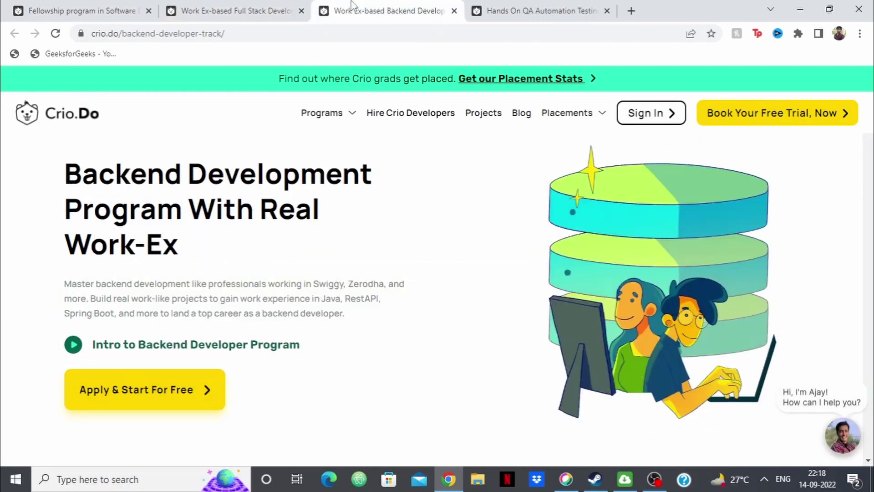
pyautogui.scroll(-4, 255, 213)
pyautogui.scroll(4, 255, 213)
pyautogui.click(246, 7)
pyautogui.click(111, 5)
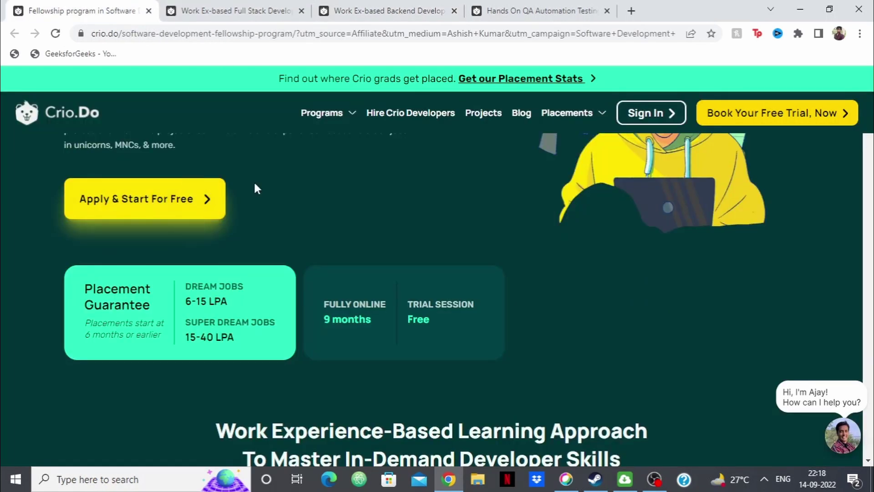
pyautogui.scroll(4, 274, 192)
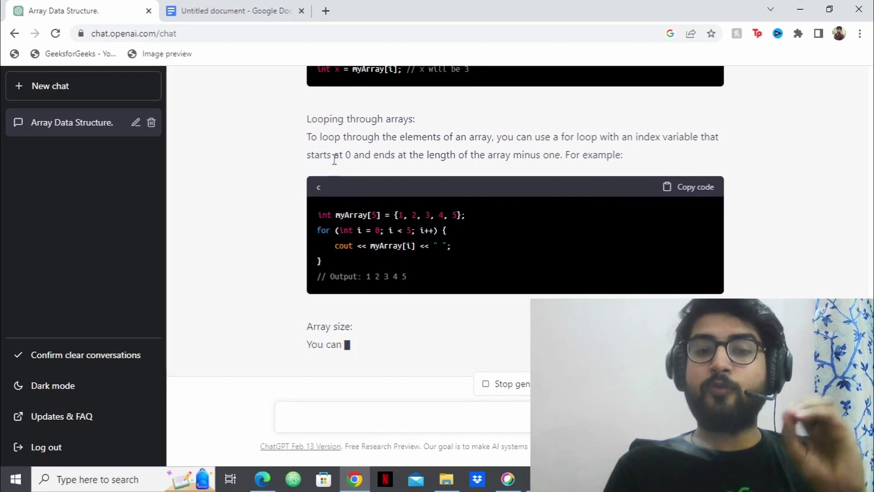
# In ChatGPT, review the C++ array explanation and submit the prompt "Give me 2 easy problems to solve on arrays."
pyautogui.scroll(5, 362, 126)
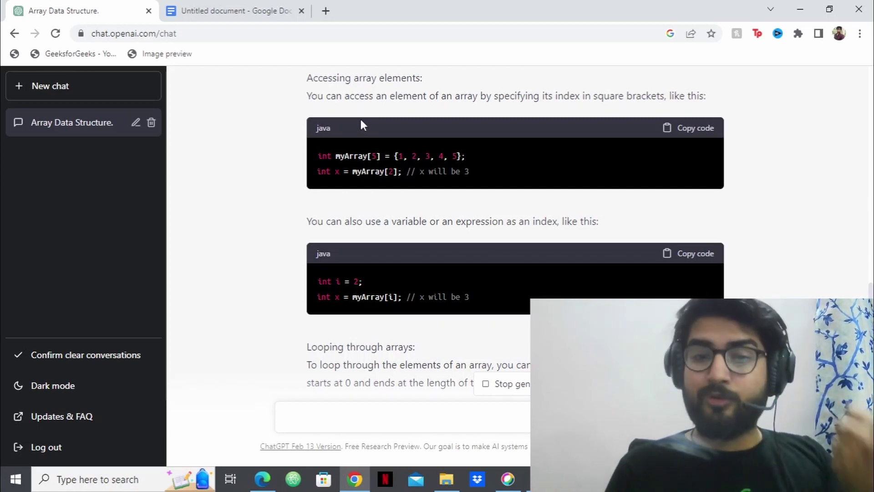
pyautogui.scroll(-6, 361, 122)
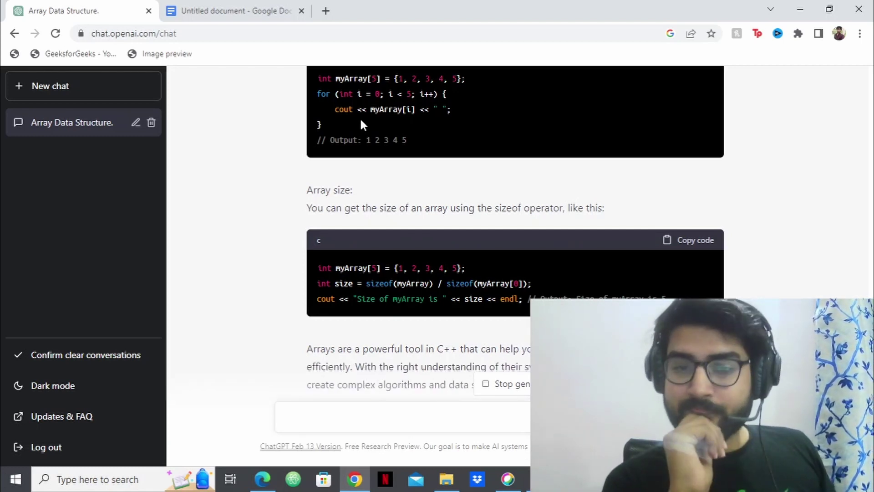
pyautogui.scroll(-2, 460, 176)
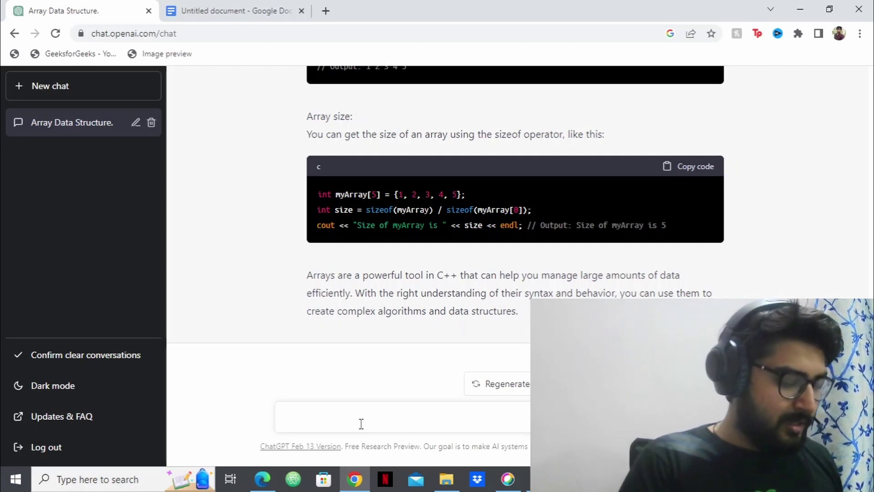
pyautogui.write('Give me ')
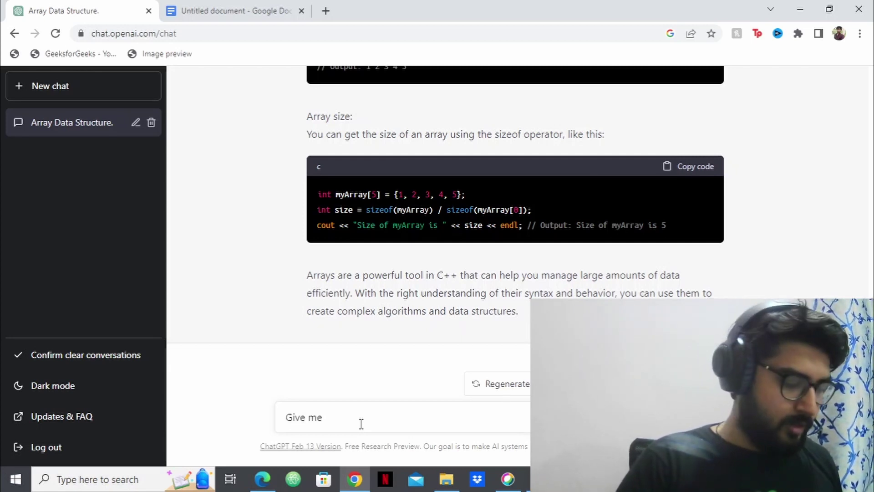
pyautogui.write('2 problems ')
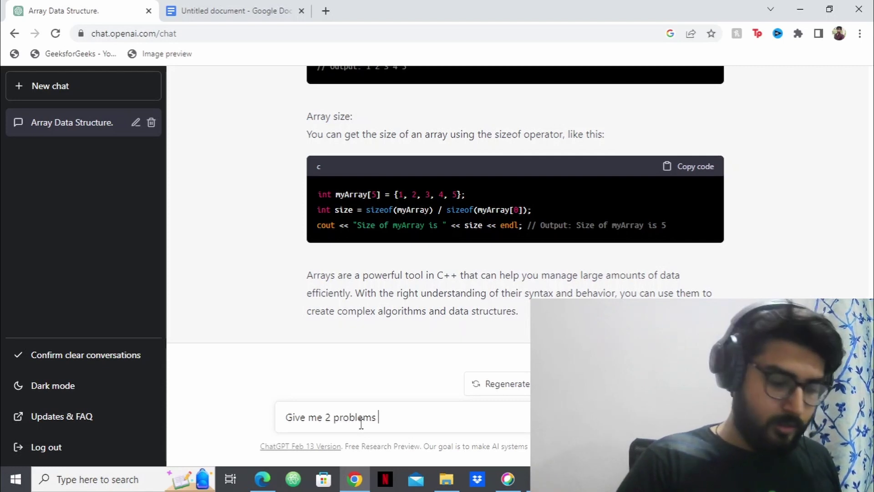
pyautogui.write('to solve on')
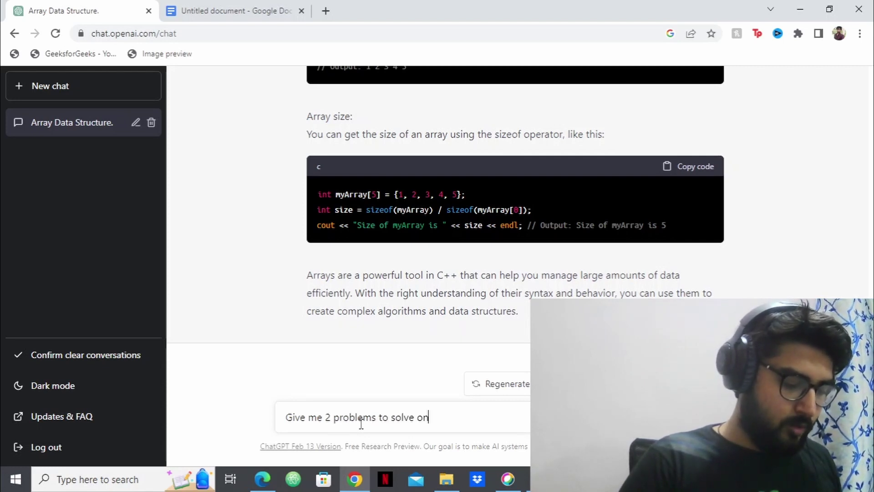
pyautogui.write(' arrays.')
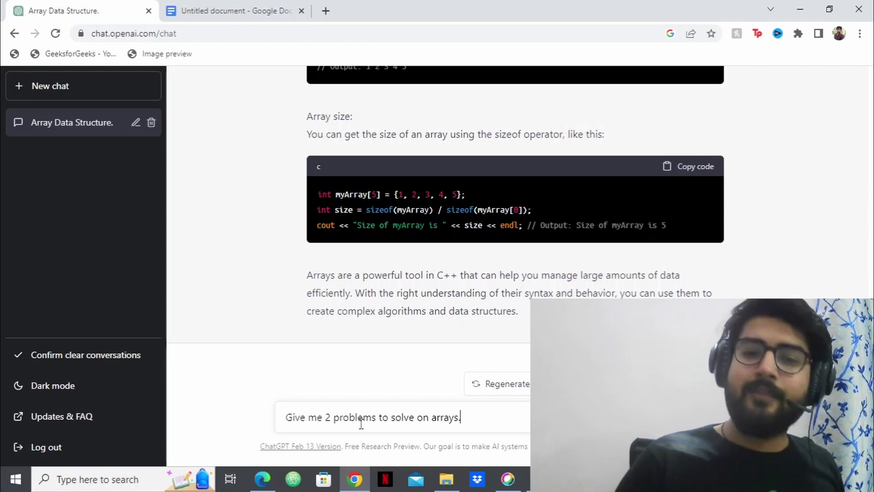
pyautogui.press('Left')
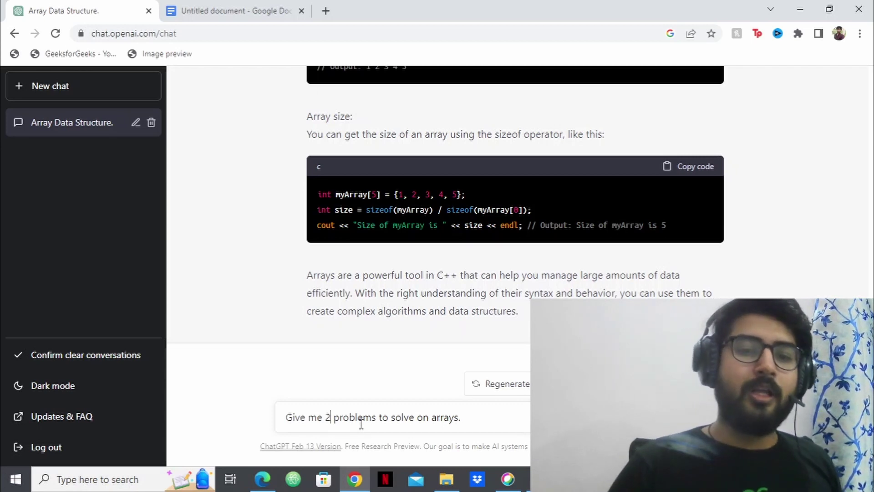
pyautogui.write('easy')
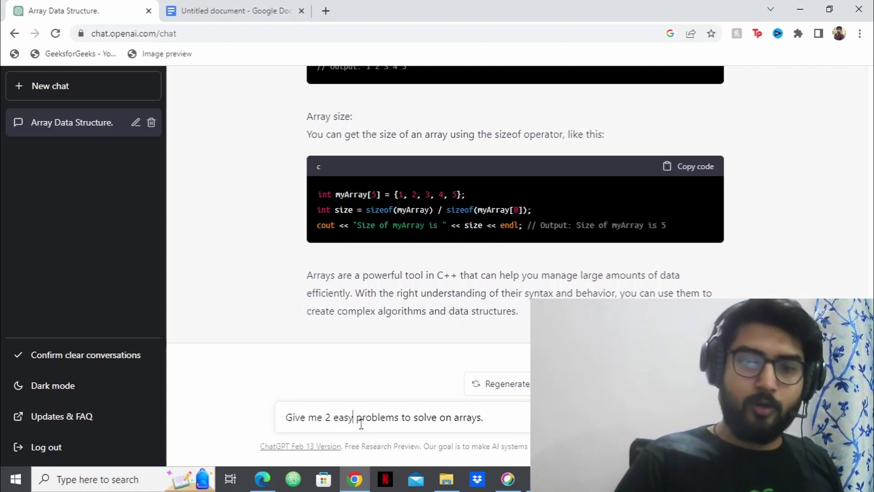
pyautogui.press('Return')
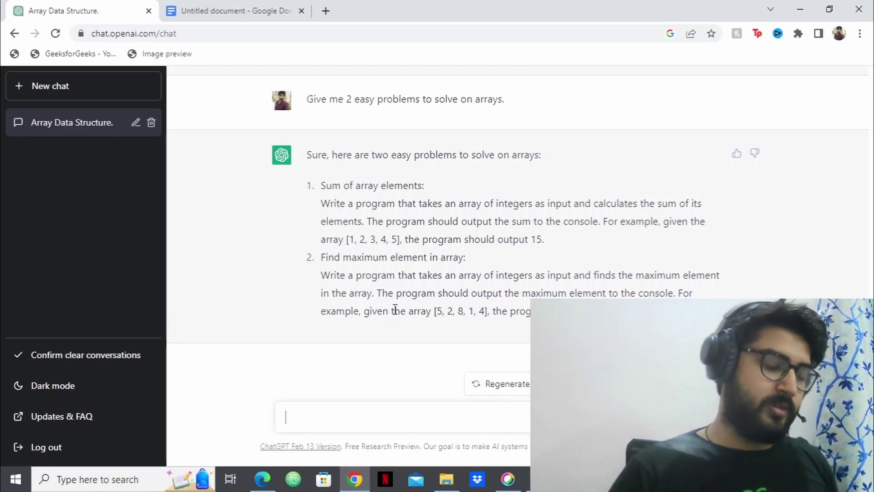
# Submit the prompt "explain tree data structure to me like I'm a beginner"
pyautogui.write('explain')
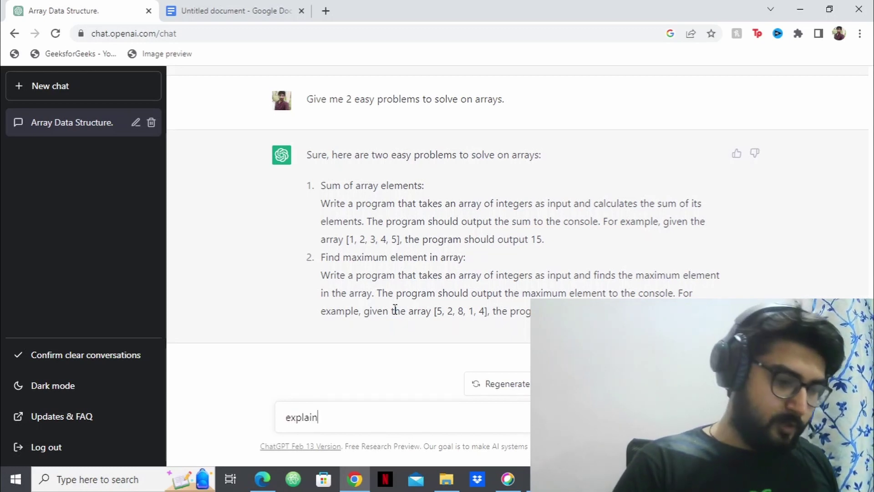
pyautogui.write(' tree data')
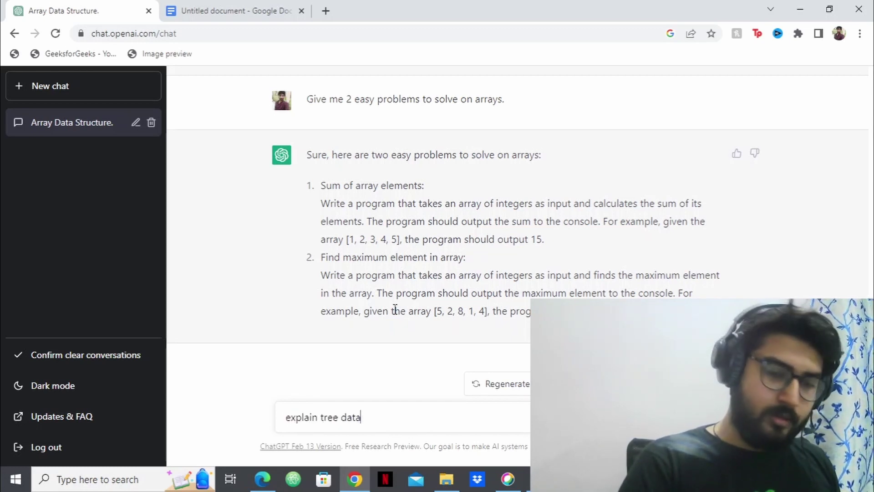
pyautogui.write(' structure')
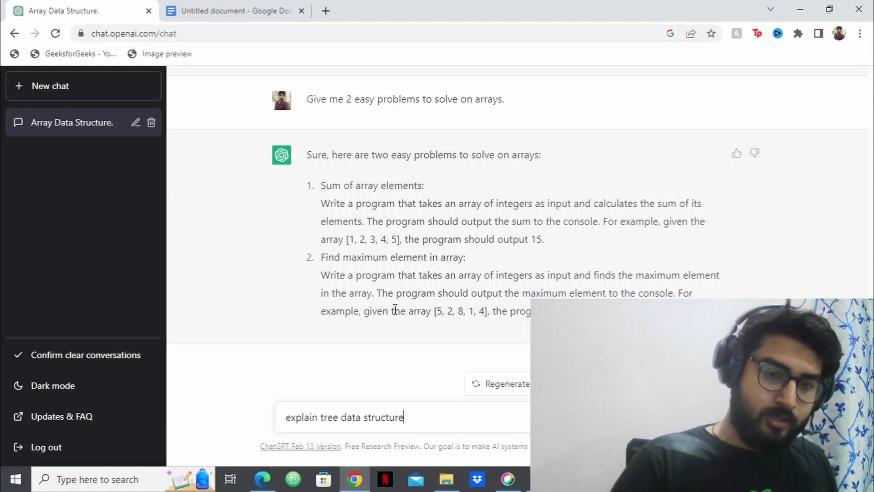
pyautogui.write(' to me ')
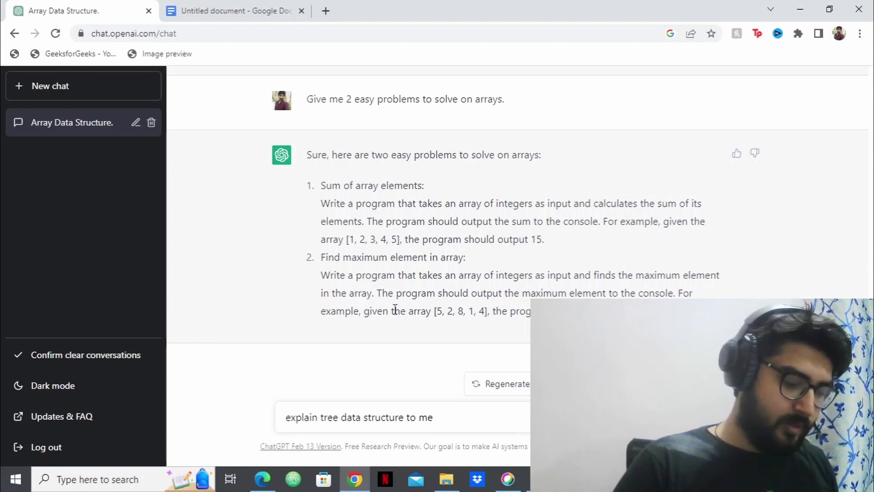
pyautogui.write('an')
pyautogui.press('BackSpace')
pyautogui.press('BackSpace')
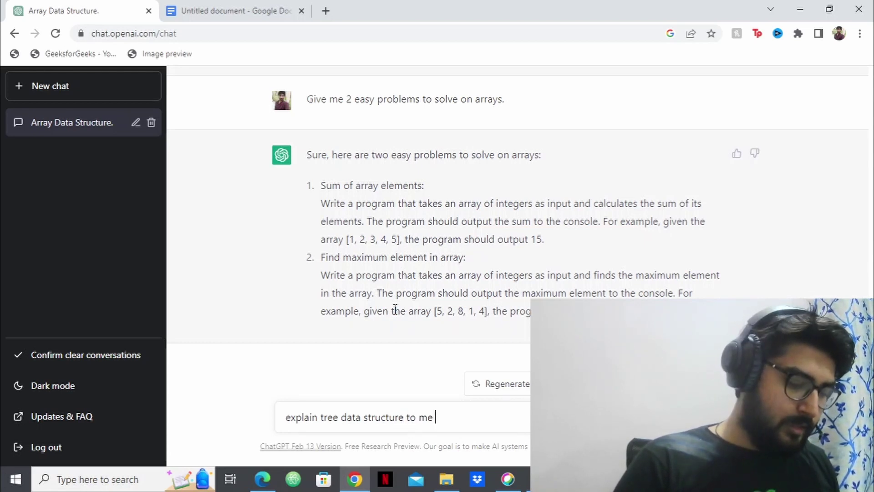
pyautogui.write('like a beginner')
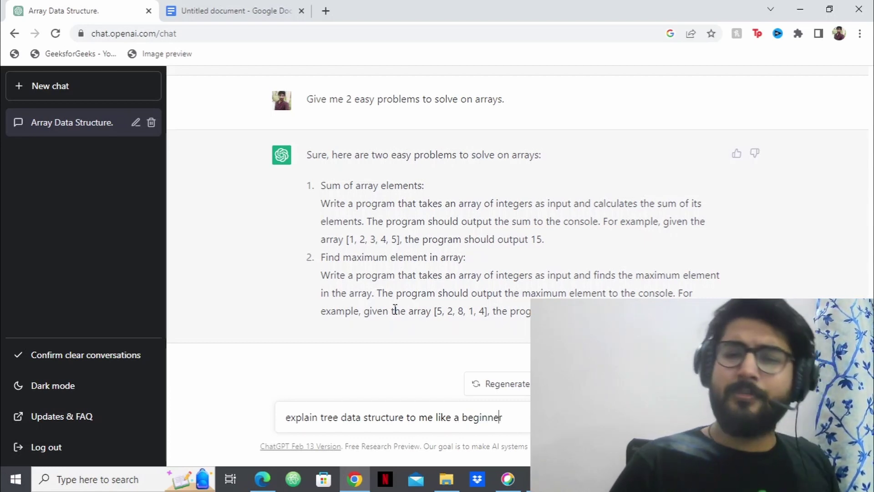
pyautogui.write('I;')
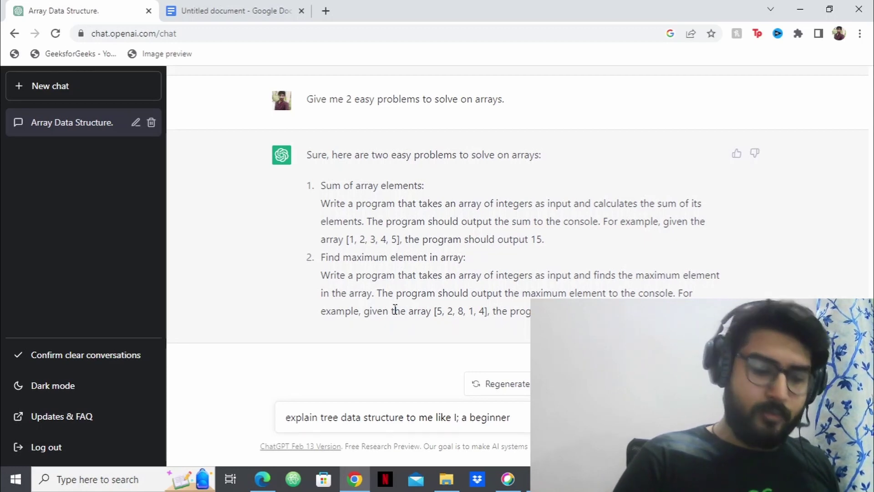
pyautogui.press('BackSpace')
pyautogui.write("'m")
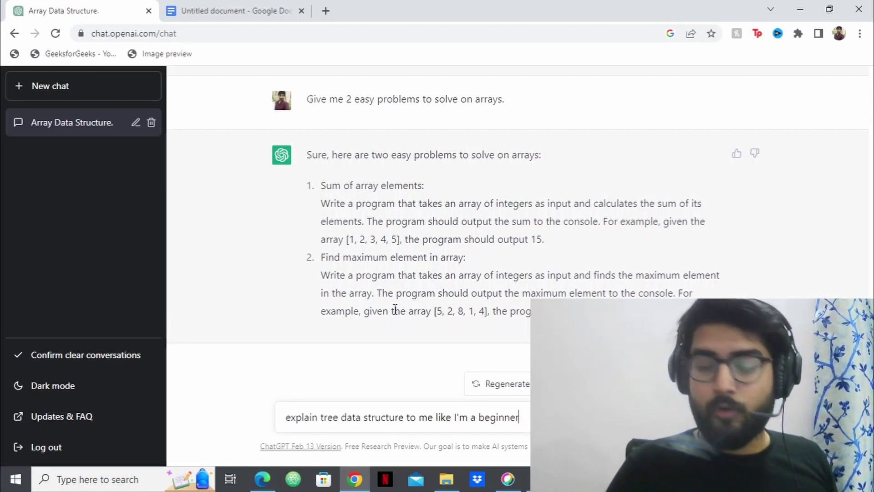
pyautogui.press('Return')
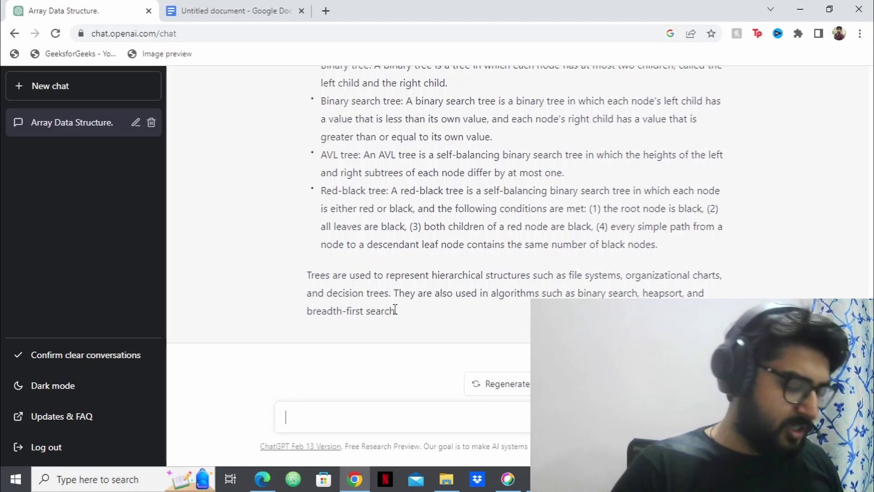
# Submit the follow-up prompt "can you give us a visual representation" for the tree data structure
pyautogui.write('ou gi')
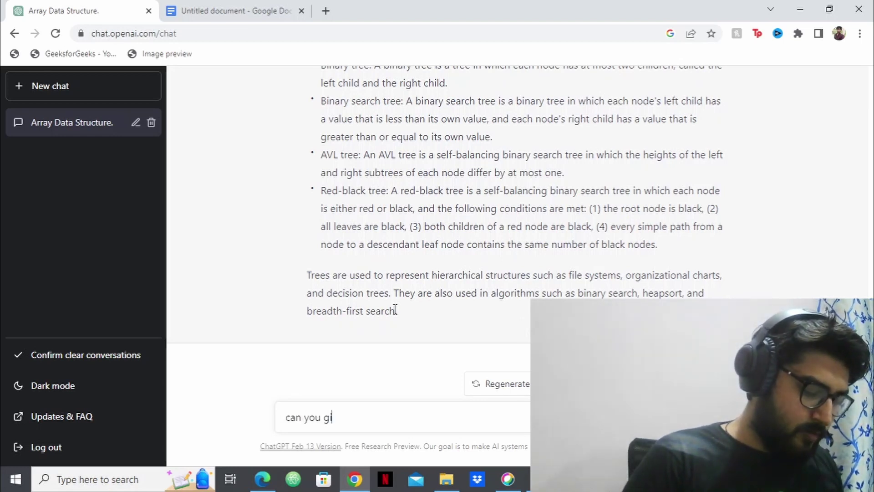
pyautogui.write('ve us a vi')
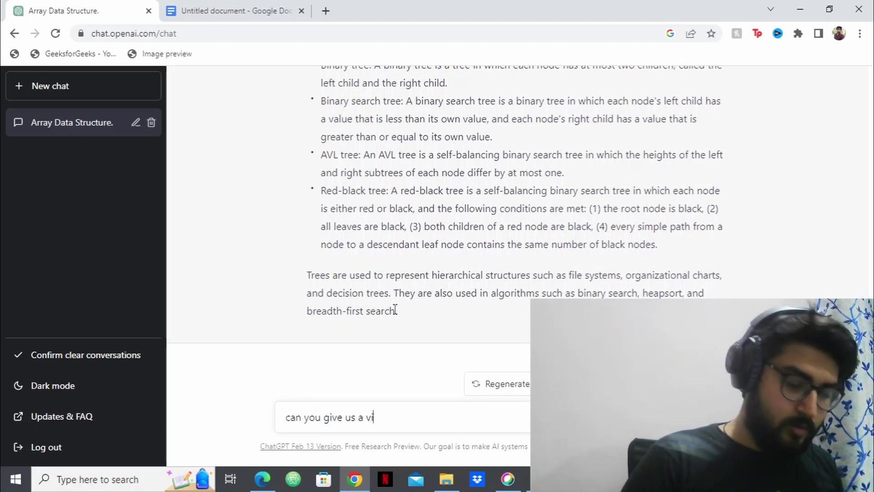
pyautogui.write('sual')
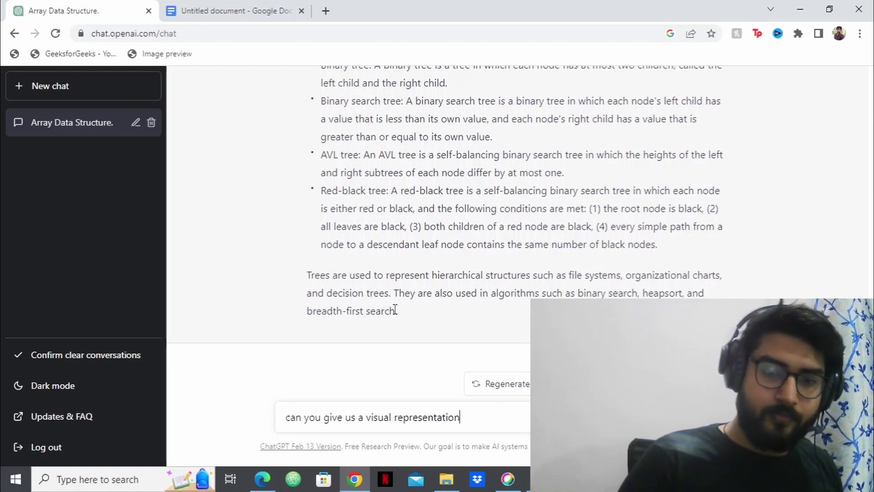
pyautogui.write(' representation')
pyautogui.press('Return')
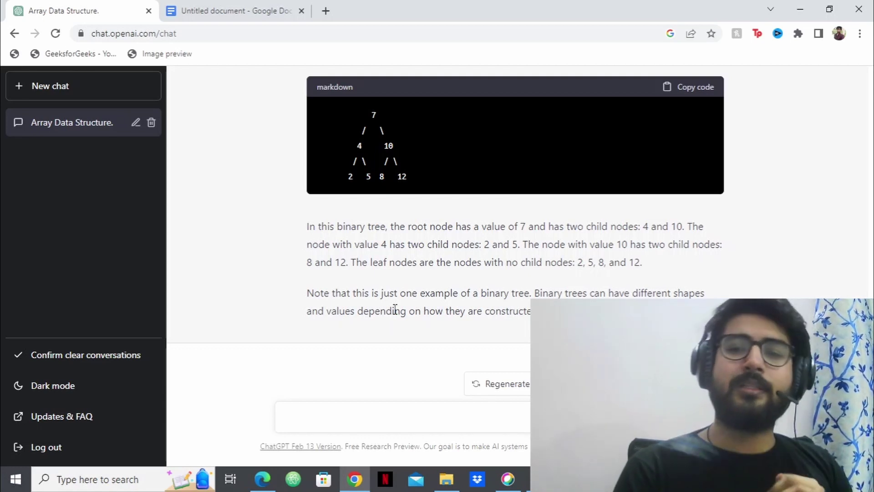
# Check the study plan list in the Google Docs document and return to the ChatGPT conversation
pyautogui.click(289, 10)
pyautogui.moveTo(289, 249); pyautogui.dragTo(319, 245)
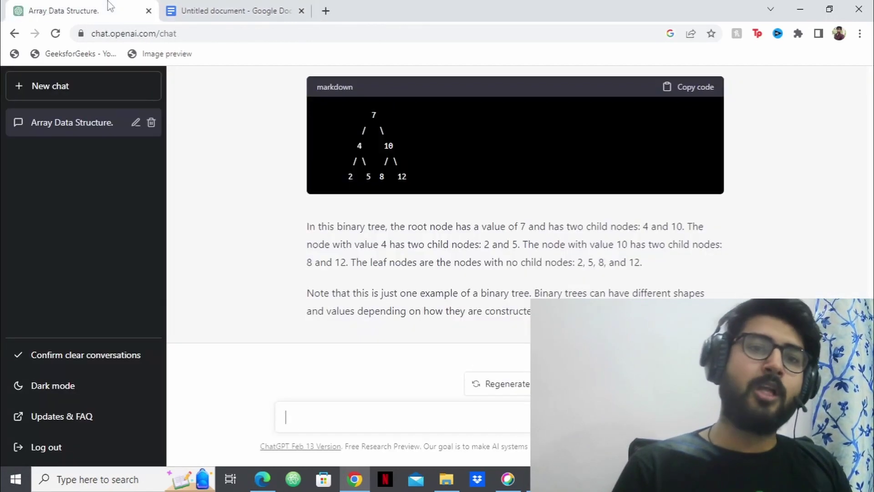
pyautogui.click(108, 4)
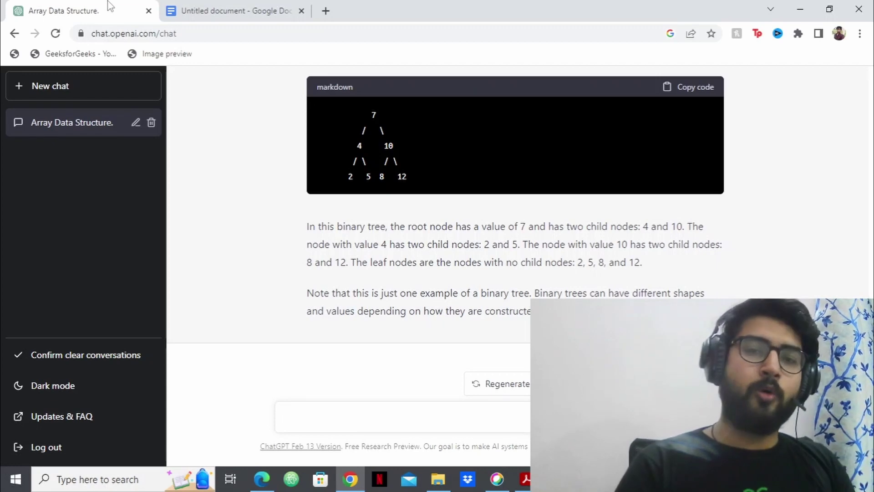
# Open the LeetCode problem "Median of Two Sorted Arrays" in a new browser tab
pyautogui.click(325, 9)
pyautogui.write('l')
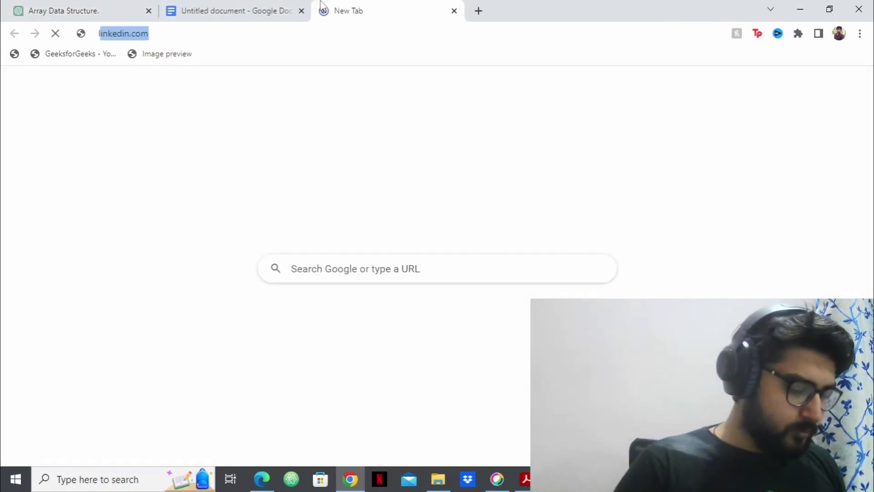
pyautogui.write('eetcode')
pyautogui.press('Down')
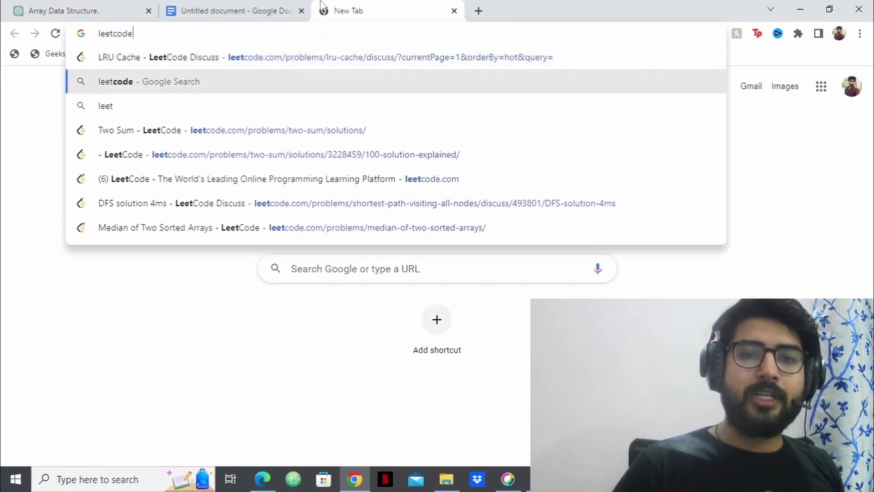
pyautogui.press('Down')
pyautogui.press('Down')
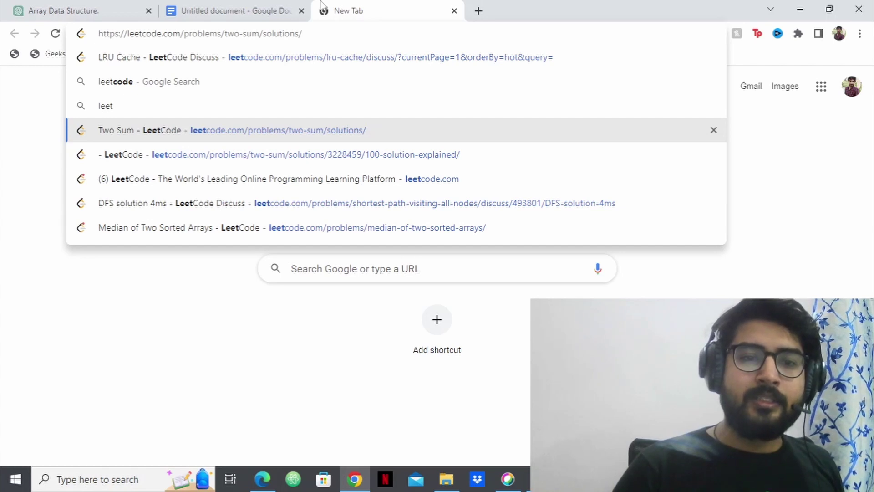
pyautogui.press('Down')
pyautogui.press('Down')
pyautogui.press('Down')
pyautogui.press('Down')
pyautogui.press('Return')
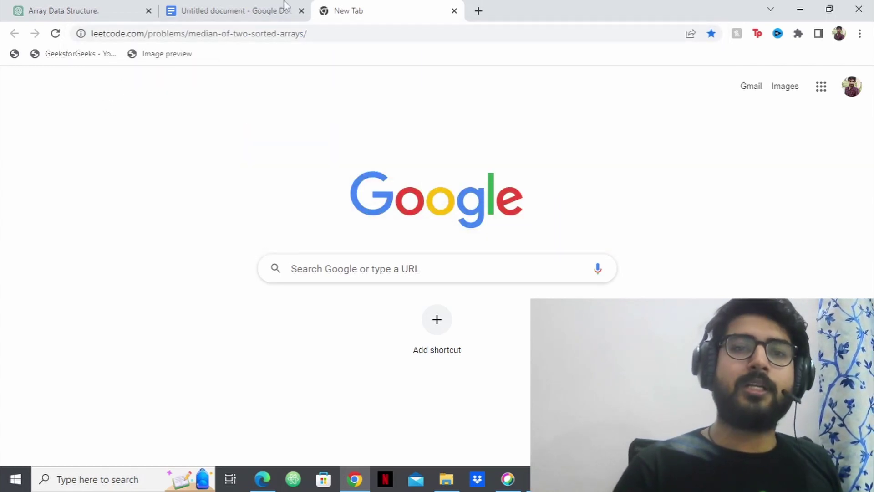
# Copy the LeetCode problem statement, including its run time complexity requirement, and paste it into the ChatGPT prompt followed by a new line
pyautogui.click(136, 6)
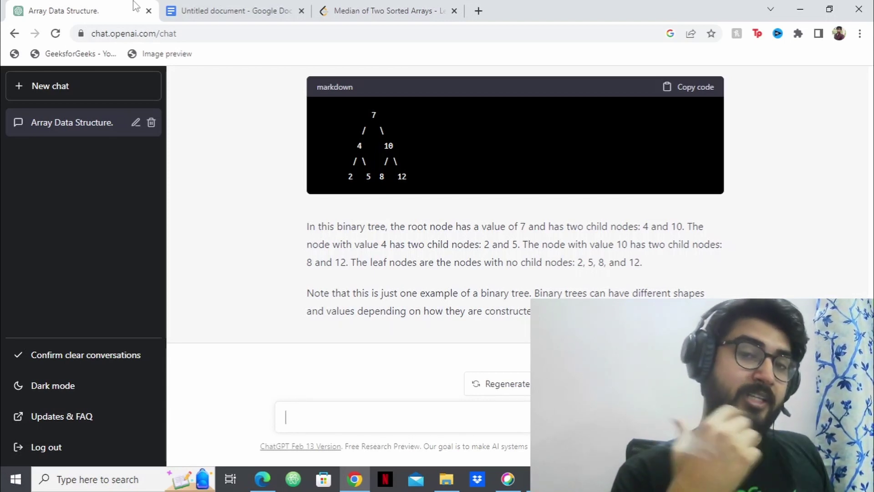
pyautogui.click(377, 9)
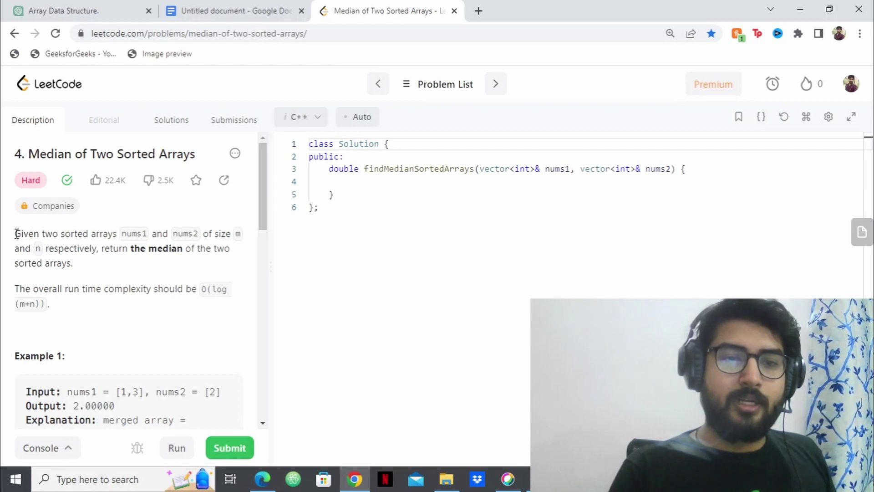
pyautogui.moveTo(15, 234); pyautogui.dragTo(71, 305)
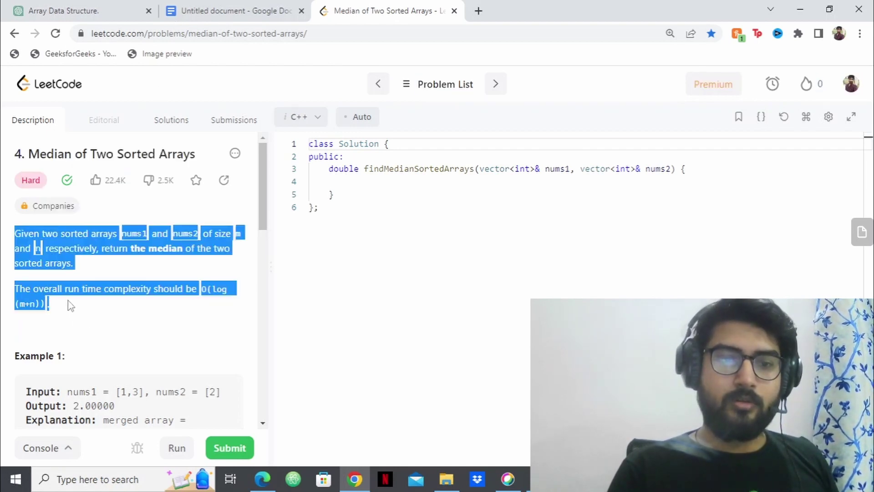
pyautogui.rightClick(51, 234)
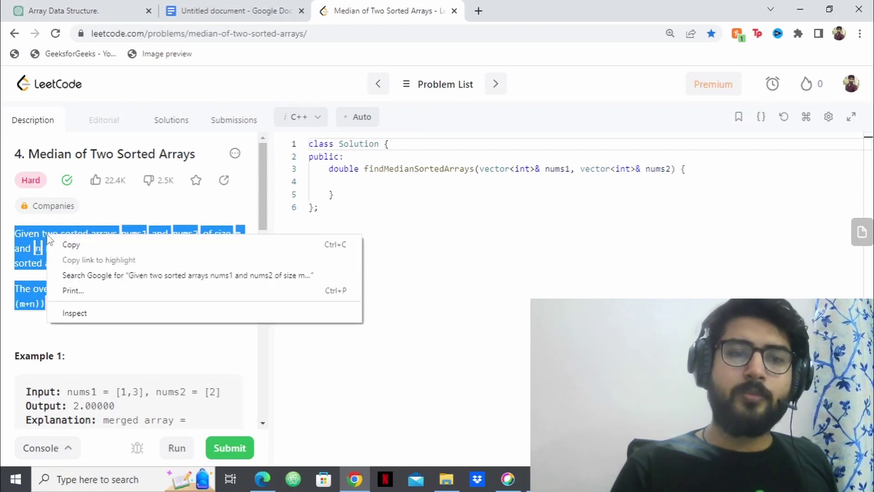
pyautogui.click(75, 244)
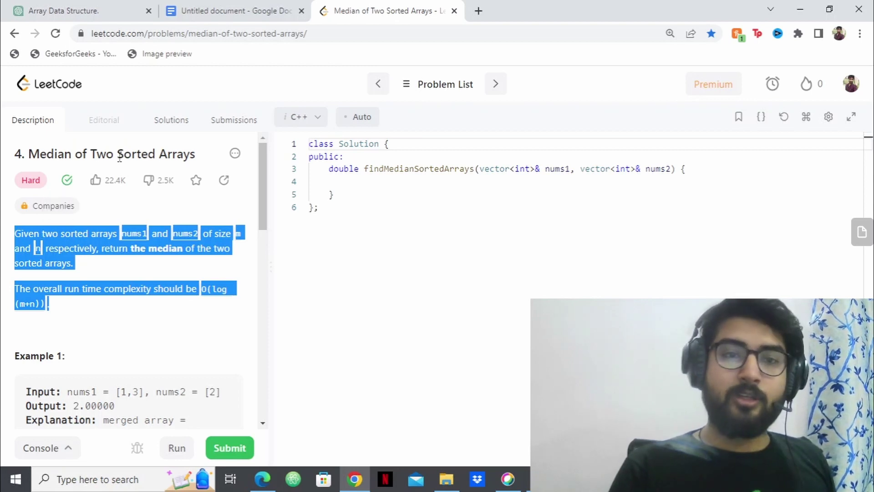
pyautogui.click(76, 6)
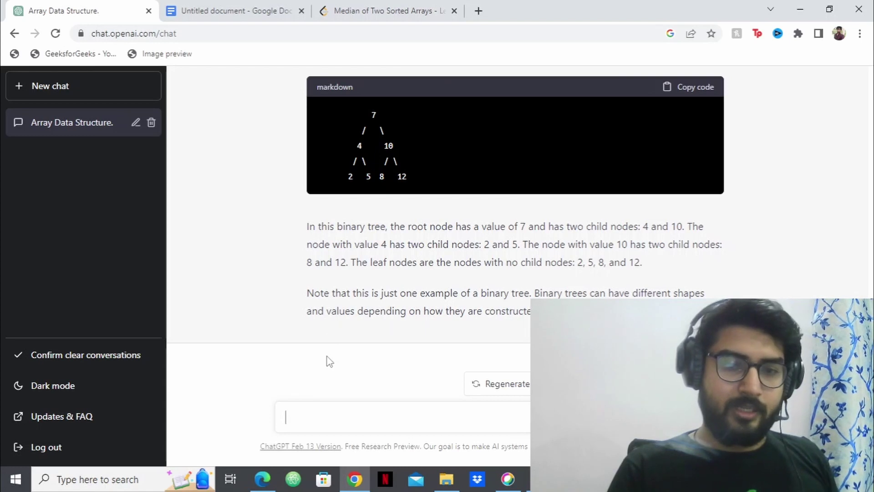
pyautogui.hotkey('ctrl', 'v')
pyautogui.hotkey('shift', 'Return')
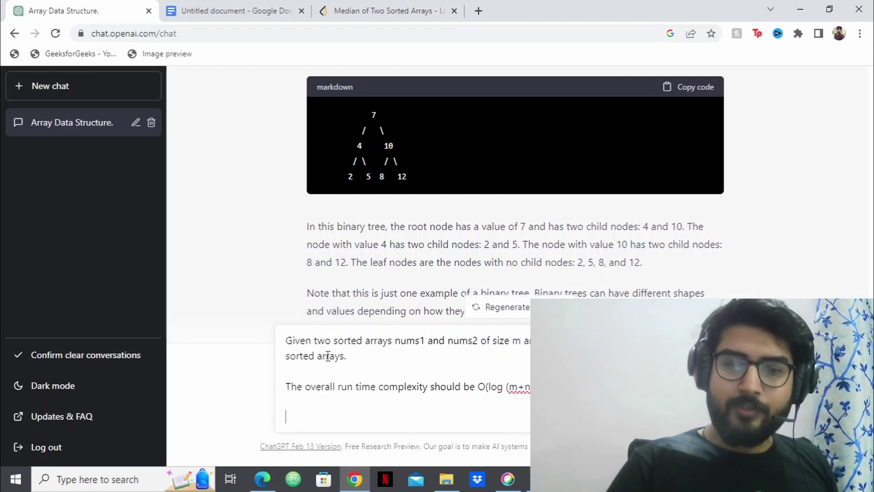
# Copy the entire C++ starter code of the Median of Two Sorted Arrays problem from the LeetCode editor
pyautogui.click(415, 6)
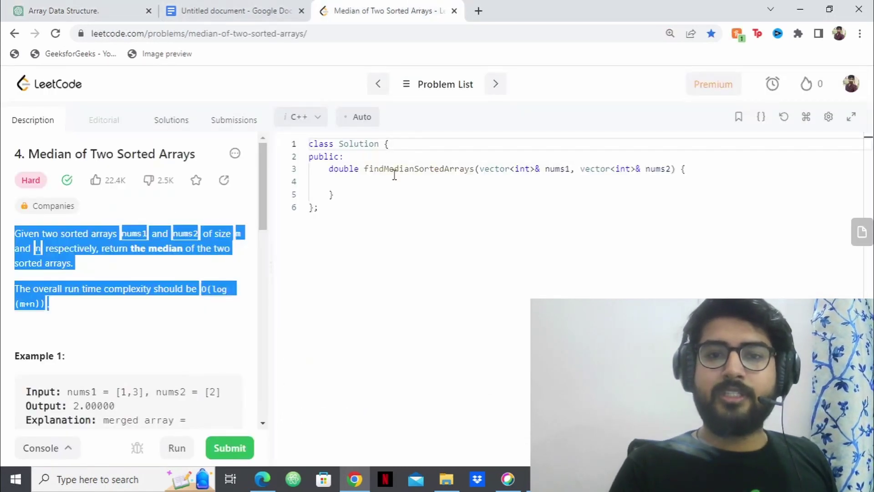
pyautogui.click(359, 207)
pyautogui.hotkey('ctrl', 'a')
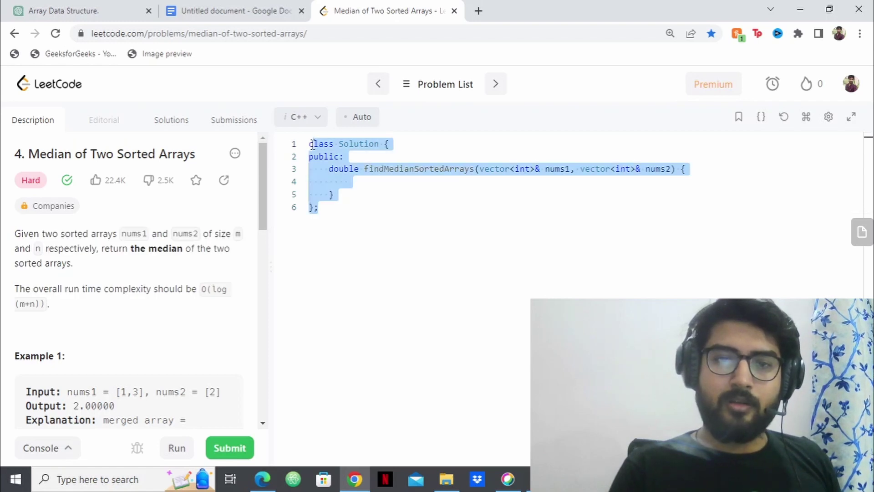
pyautogui.tripleClick(312, 143)
pyautogui.hotkey('ctrl', 'a')
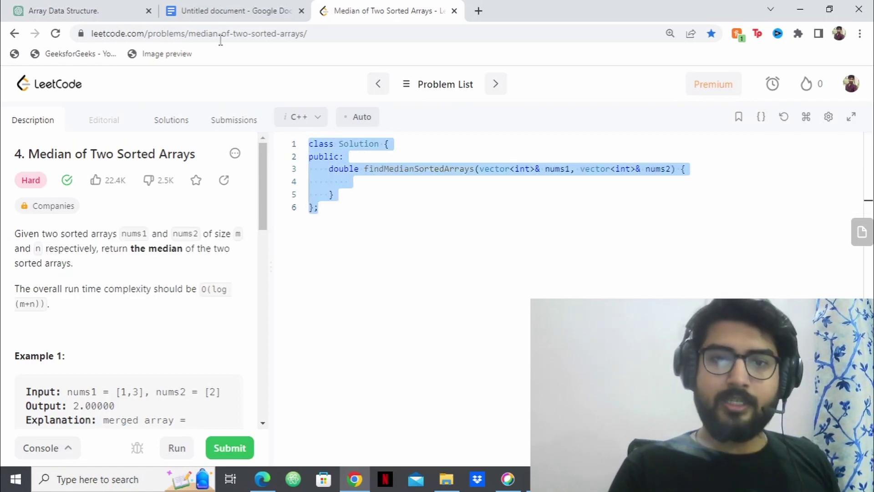
# In ChatGPT, add "complete below code-" and the copied starter code beneath the problem statement, and submit the prompt
pyautogui.click(136, 16)
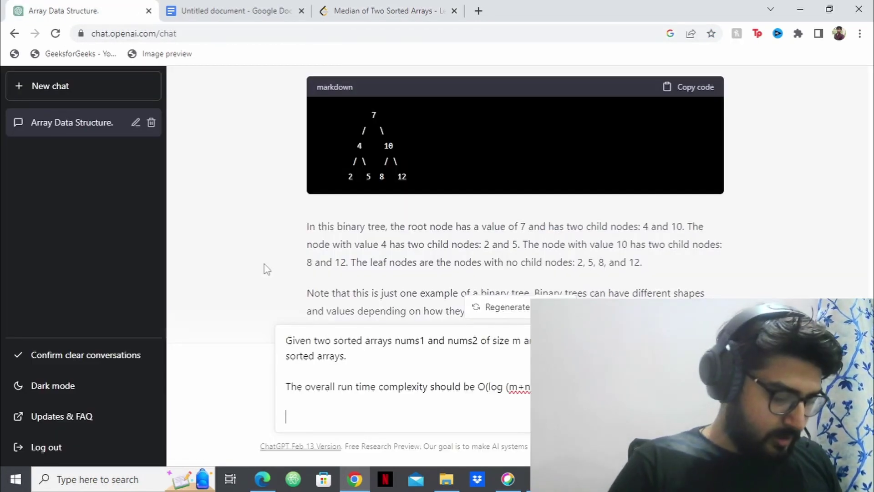
pyautogui.write('omplete')
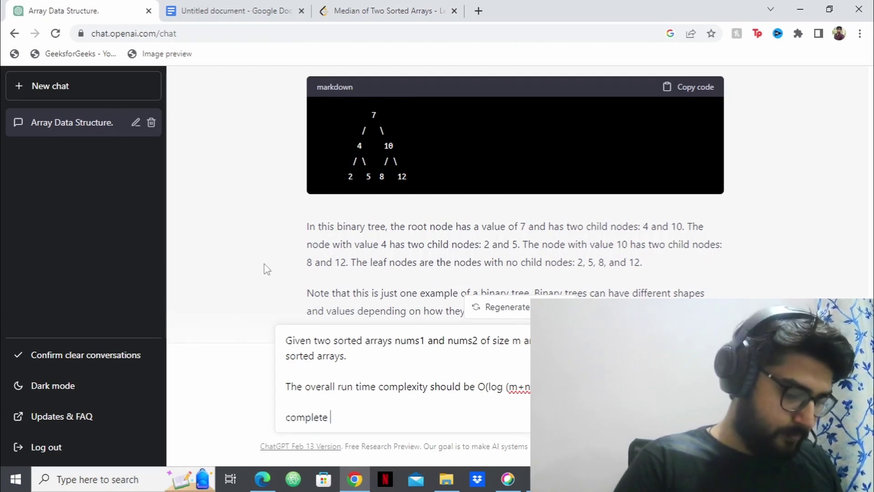
pyautogui.write(' below code')
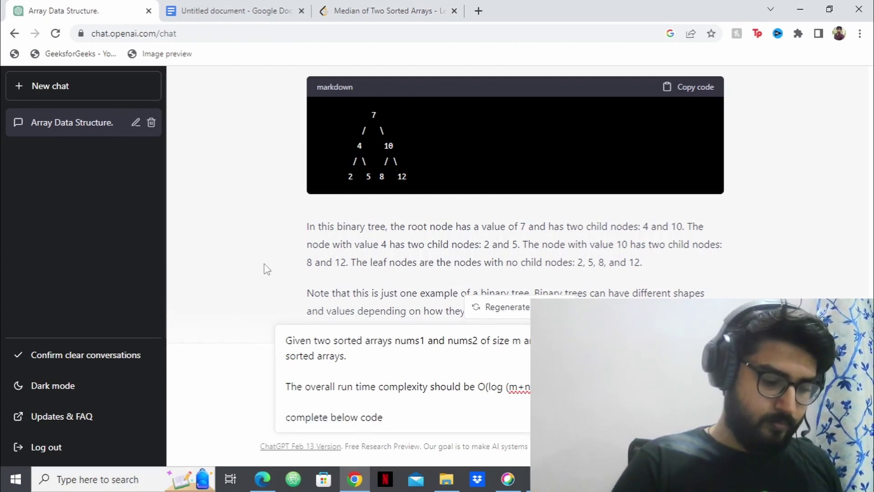
pyautogui.write('-')
pyautogui.hotkey('shift', 'Return')
pyautogui.hotkey('ctrl', 'v')
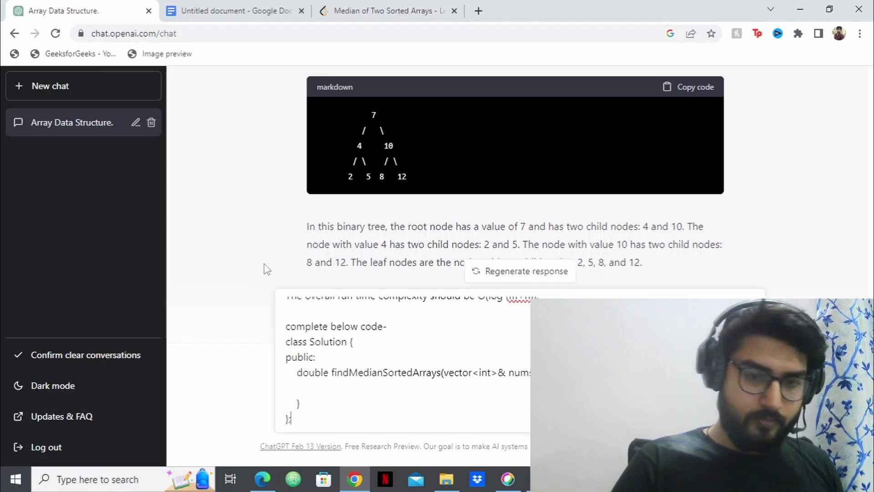
pyautogui.press('Return')
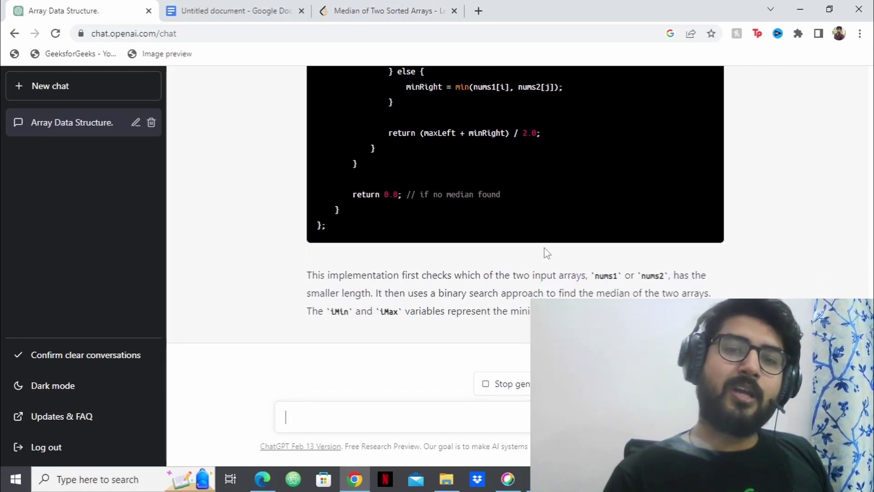
# Copy the generated findMedianSortedArrays solution code and look over the explanation beneath it
pyautogui.scroll(8, 543, 245)
pyautogui.scroll(6, 473, 189)
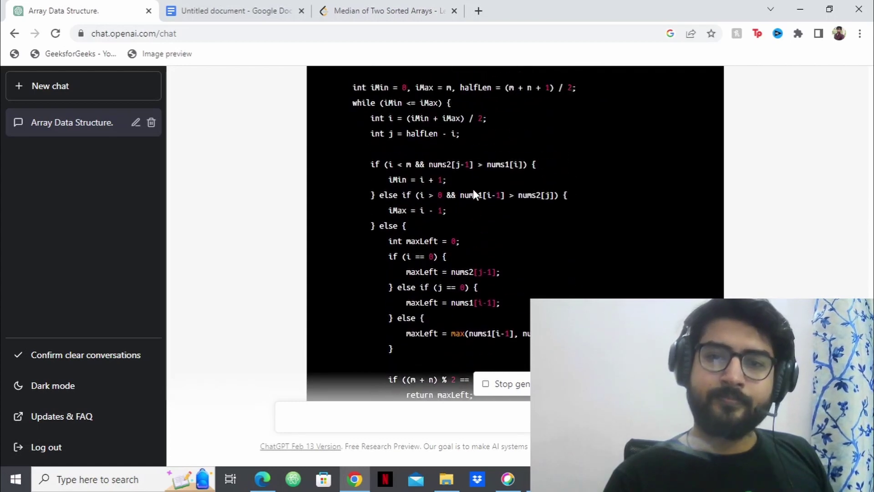
pyautogui.scroll(3, 703, 143)
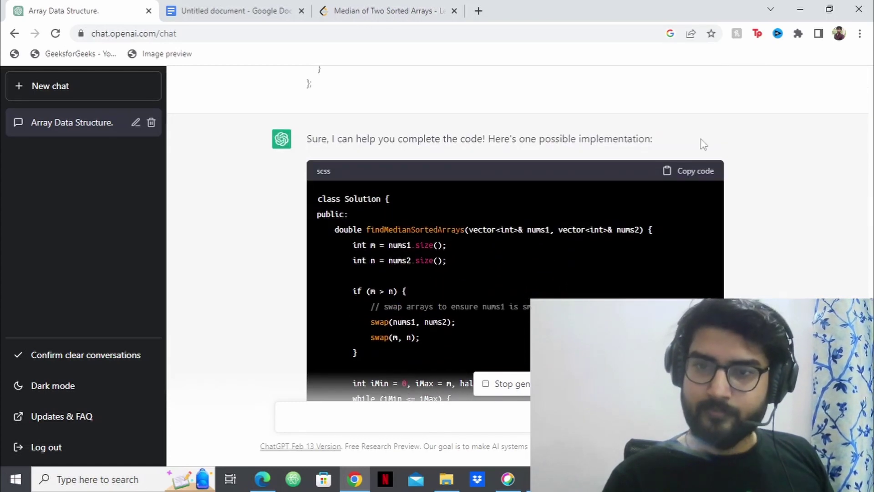
pyautogui.click(694, 171)
pyautogui.scroll(-15, 528, 223)
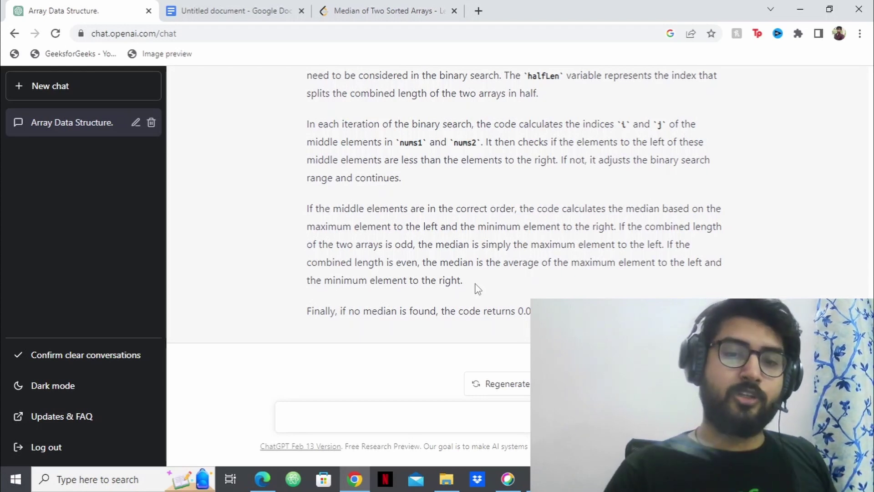
# Submit the follow-up prompt "explain it to me line by line" and stop the response while it is being generated
pyautogui.click(380, 414)
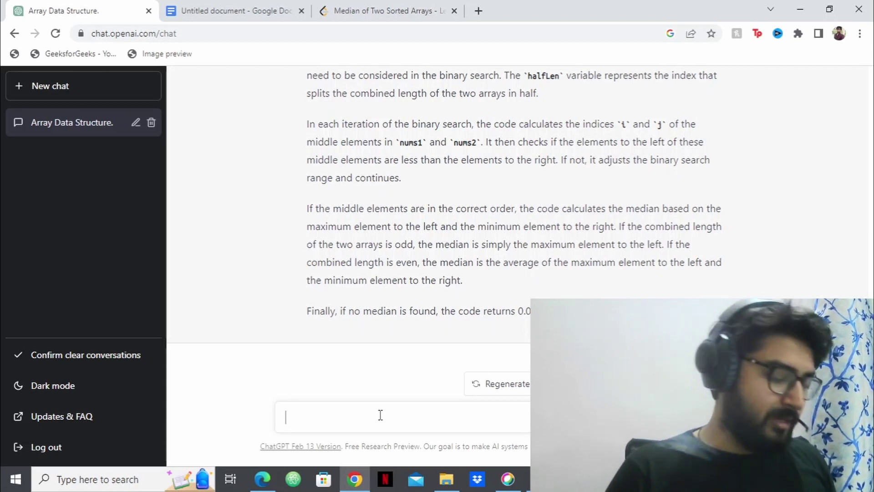
pyautogui.write('explain i')
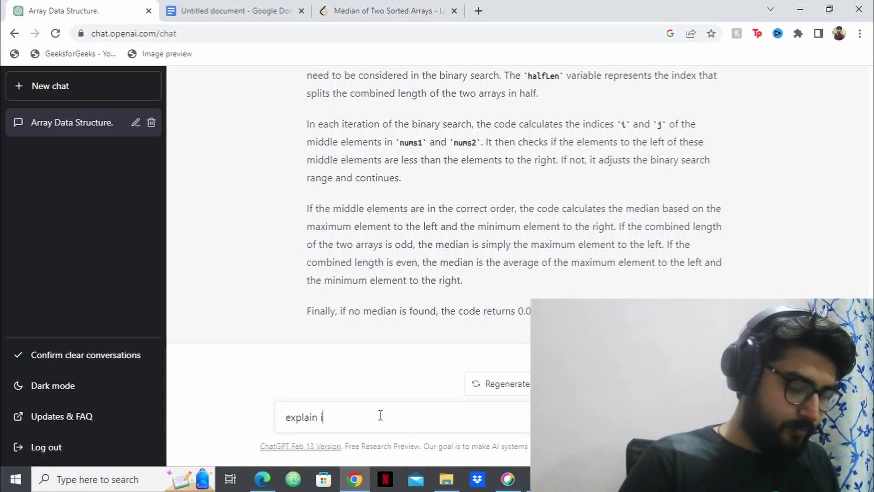
pyautogui.write('t to me line ')
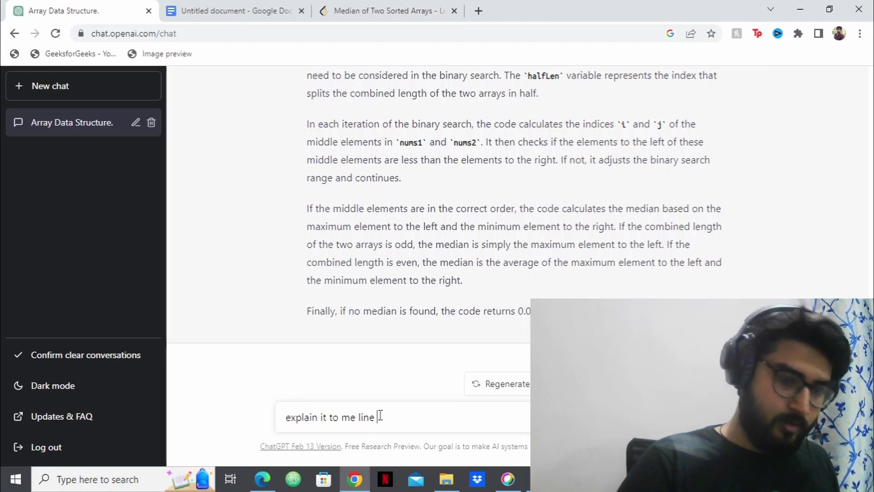
pyautogui.write('by line')
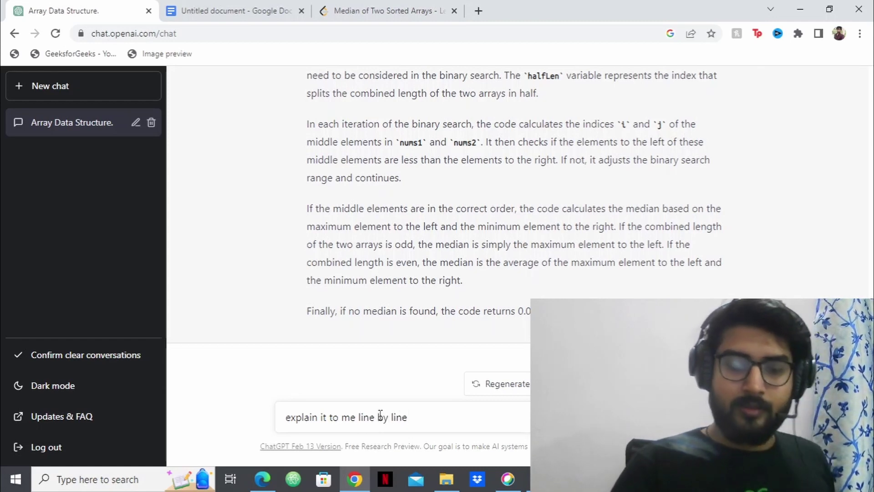
pyautogui.press('Return')
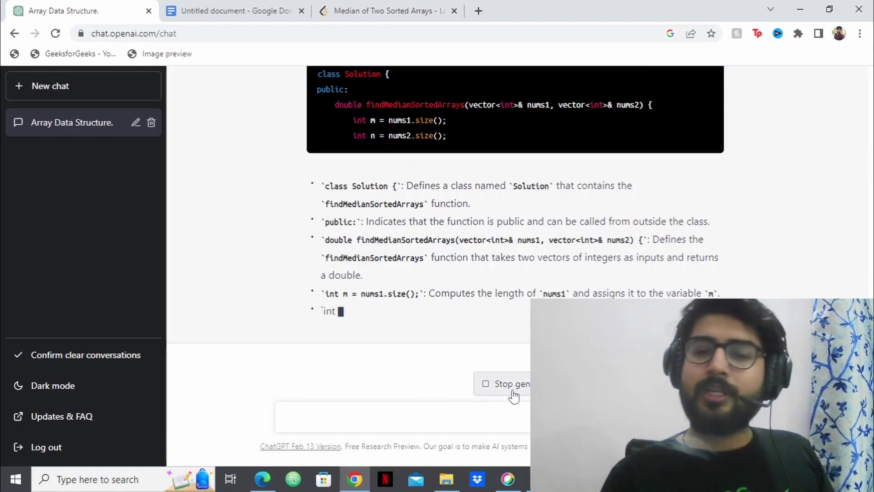
pyautogui.click(513, 396)
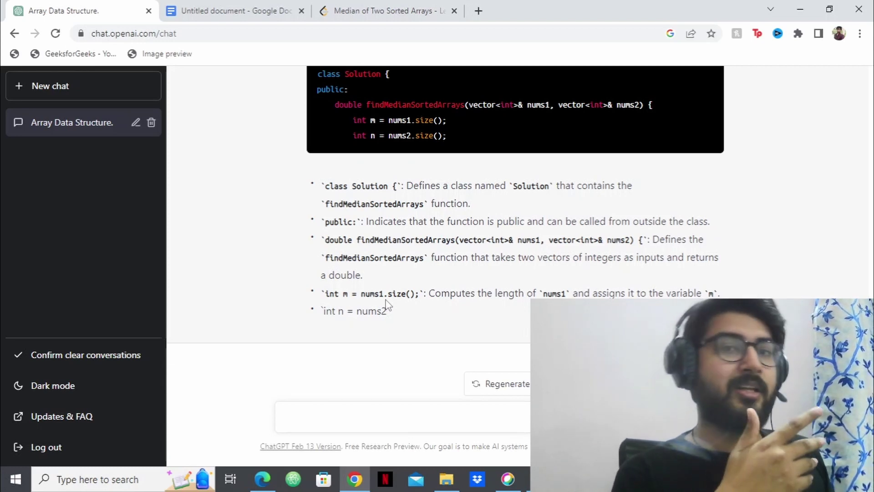
# Look back through the earlier ChatGPT answers, review both study plan items in the Google Docs document, and return to the ChatGPT conversation
pyautogui.scroll(20, 386, 305)
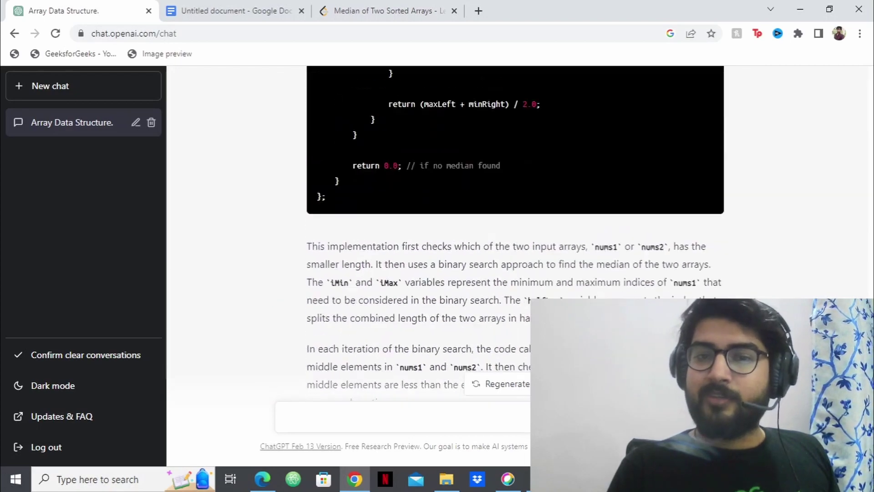
pyautogui.scroll(20, 462, 208)
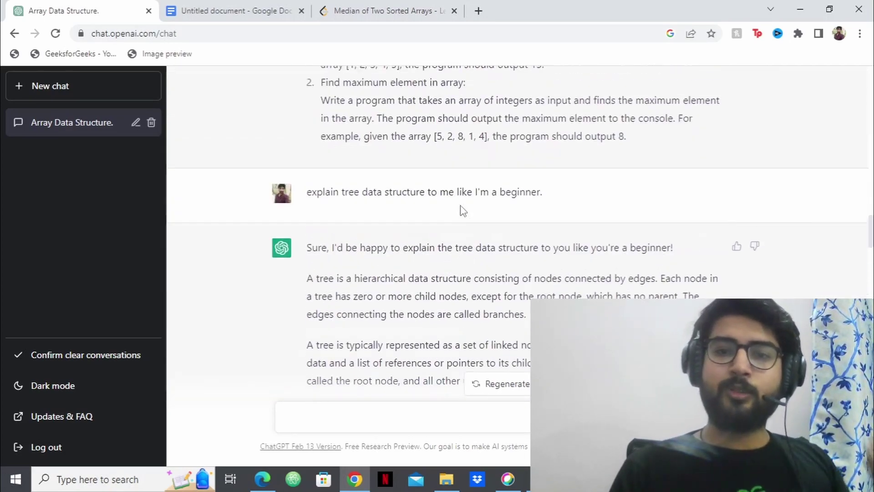
pyautogui.scroll(2, 462, 208)
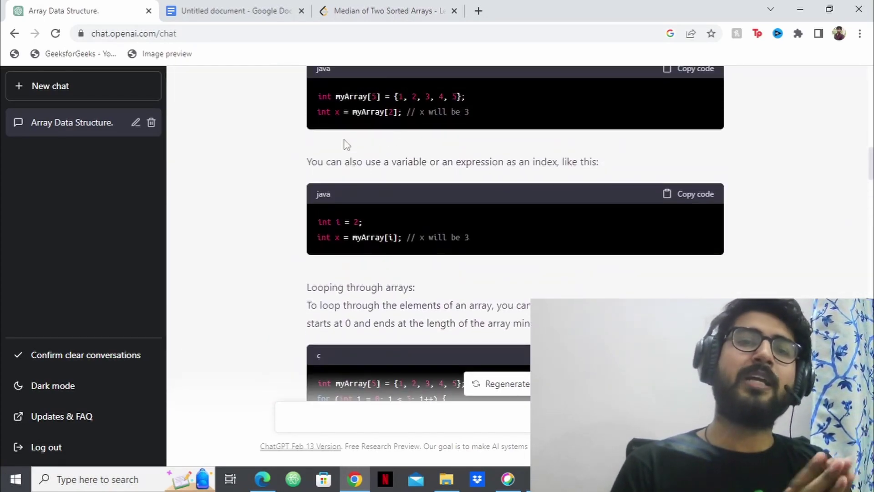
pyautogui.click(207, 6)
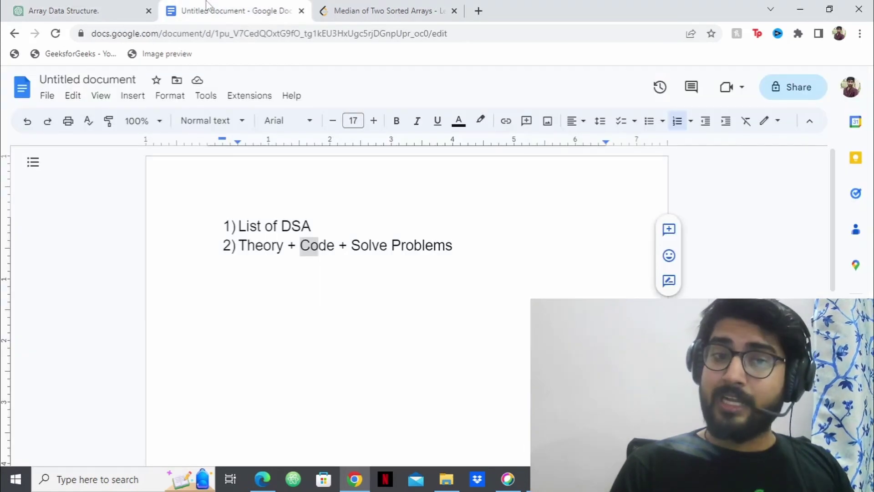
pyautogui.click(283, 215)
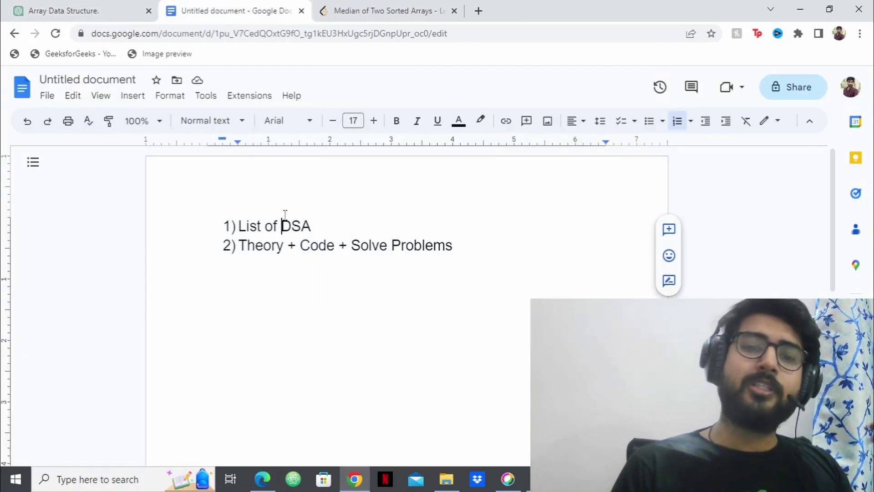
pyautogui.click(326, 226)
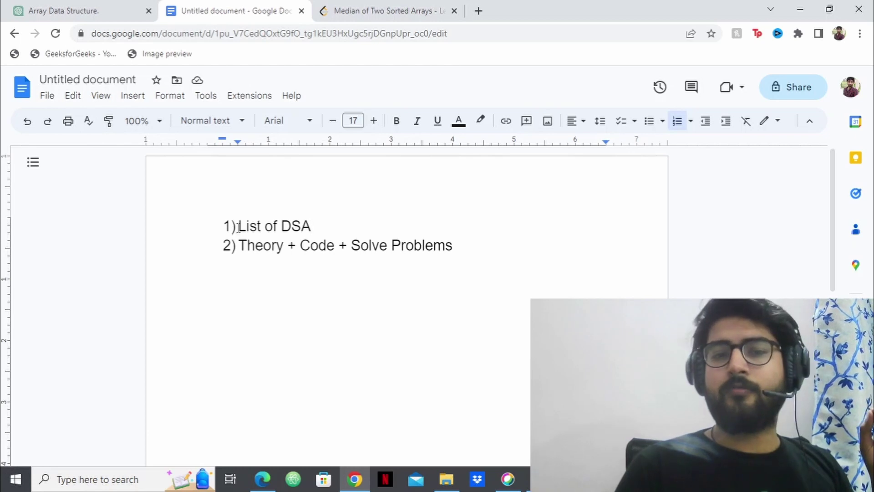
pyautogui.moveTo(239, 227); pyautogui.dragTo(306, 223)
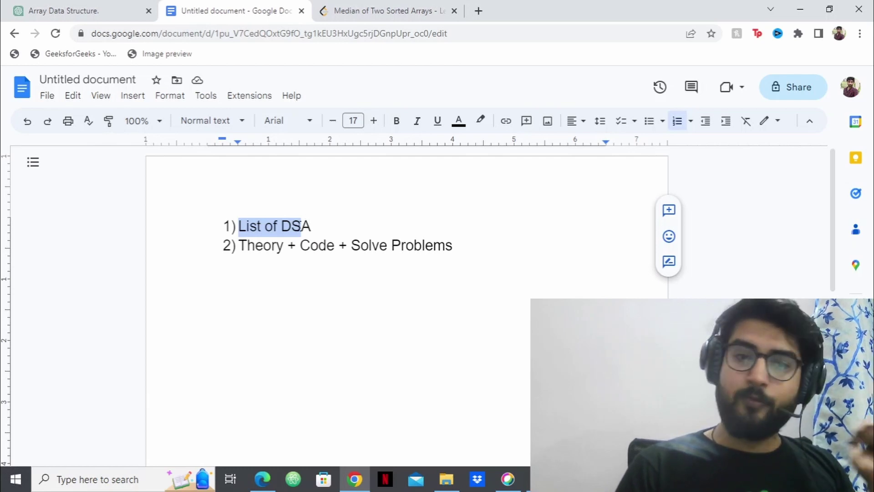
pyautogui.moveTo(250, 246); pyautogui.dragTo(263, 246)
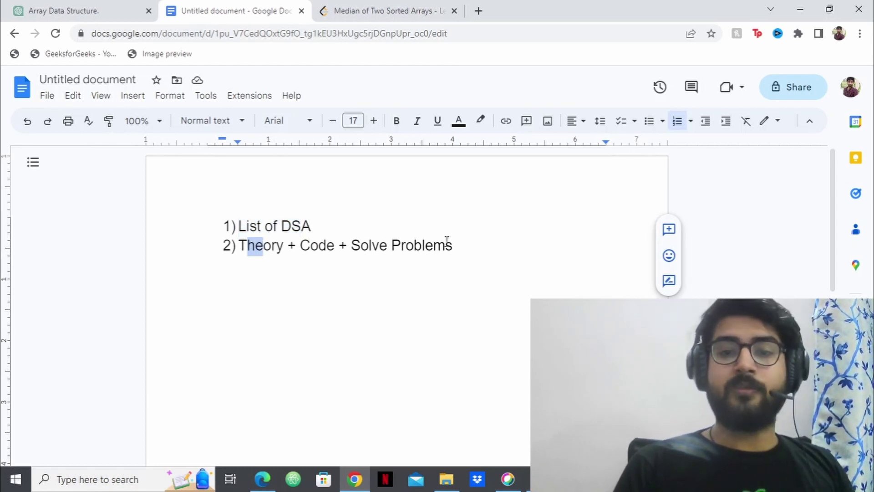
pyautogui.moveTo(456, 244); pyautogui.dragTo(252, 237)
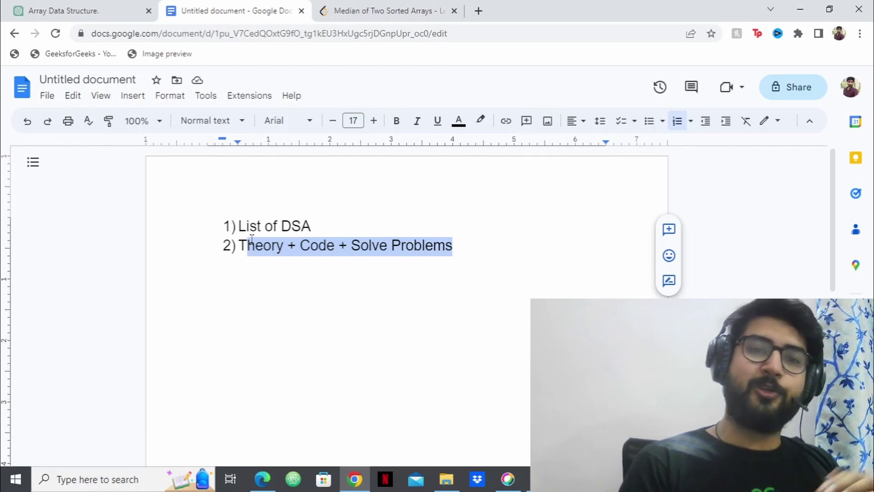
pyautogui.moveTo(251, 238); pyautogui.dragTo(82, 80)
pyautogui.click(86, 10)
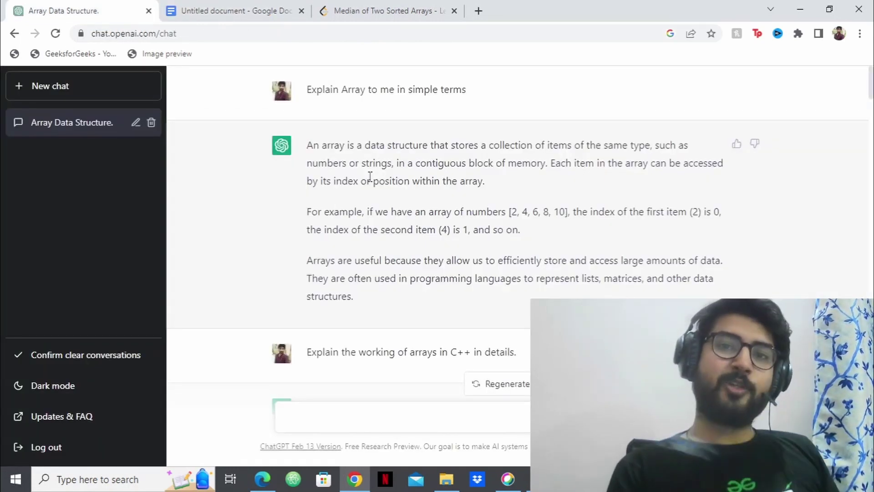